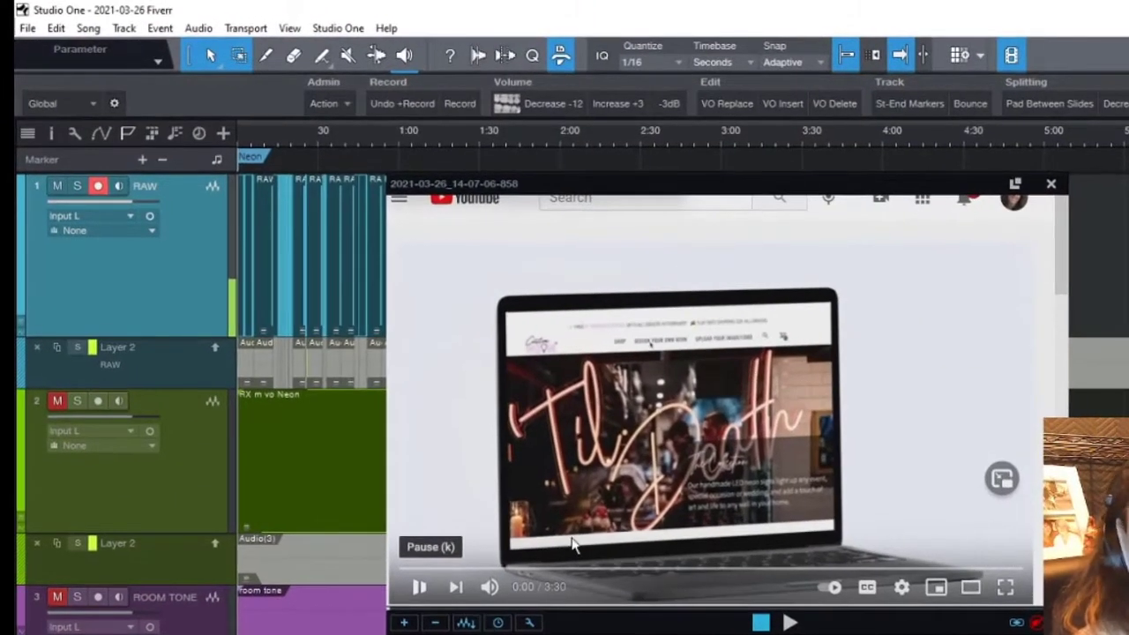
- Extract the video's audio to a new track, and shrink the video player and park it clear of the waveforms
{"action": "left_click_drag", "start_coordinate": [676, 189], "coordinate": [640, 94]}
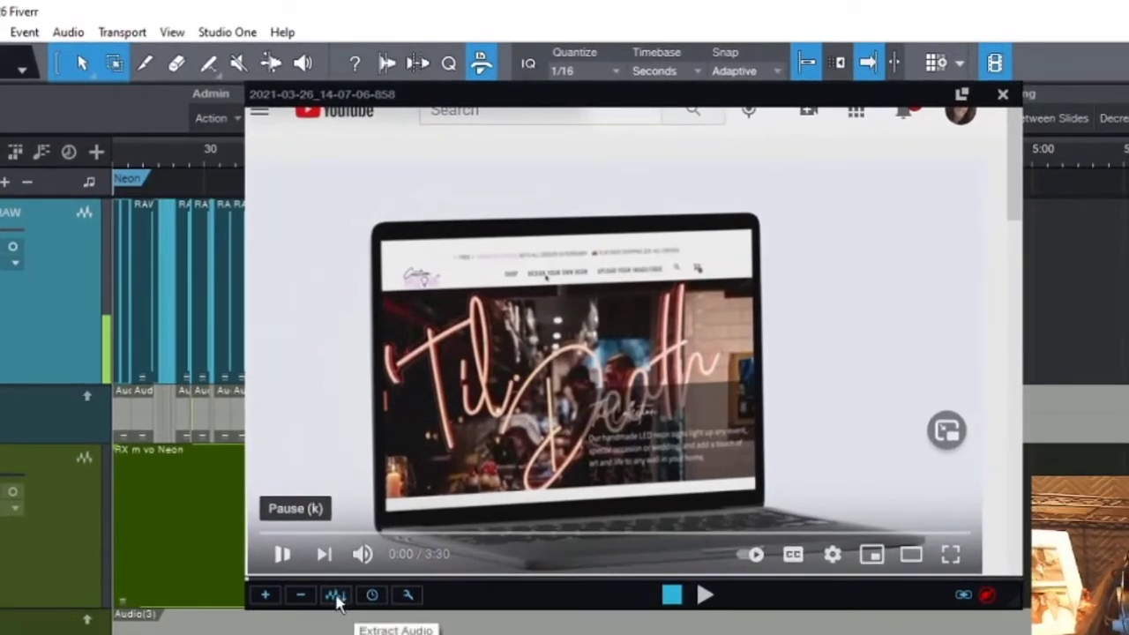
{"action": "left_click", "coordinate": [339, 597]}
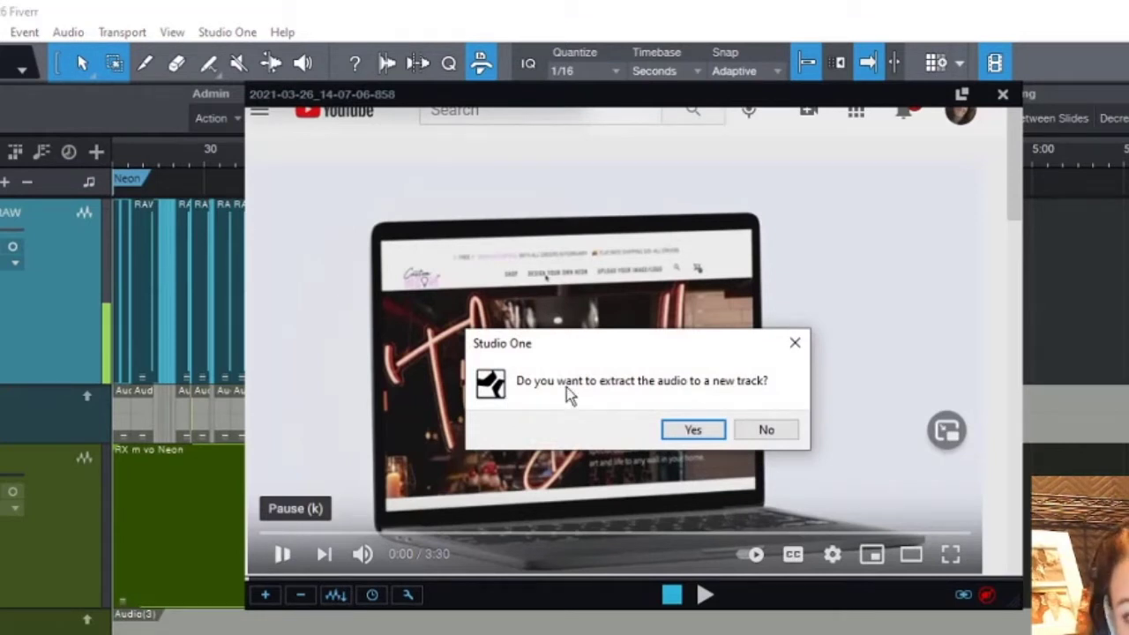
{"action": "left_click", "coordinate": [693, 433]}
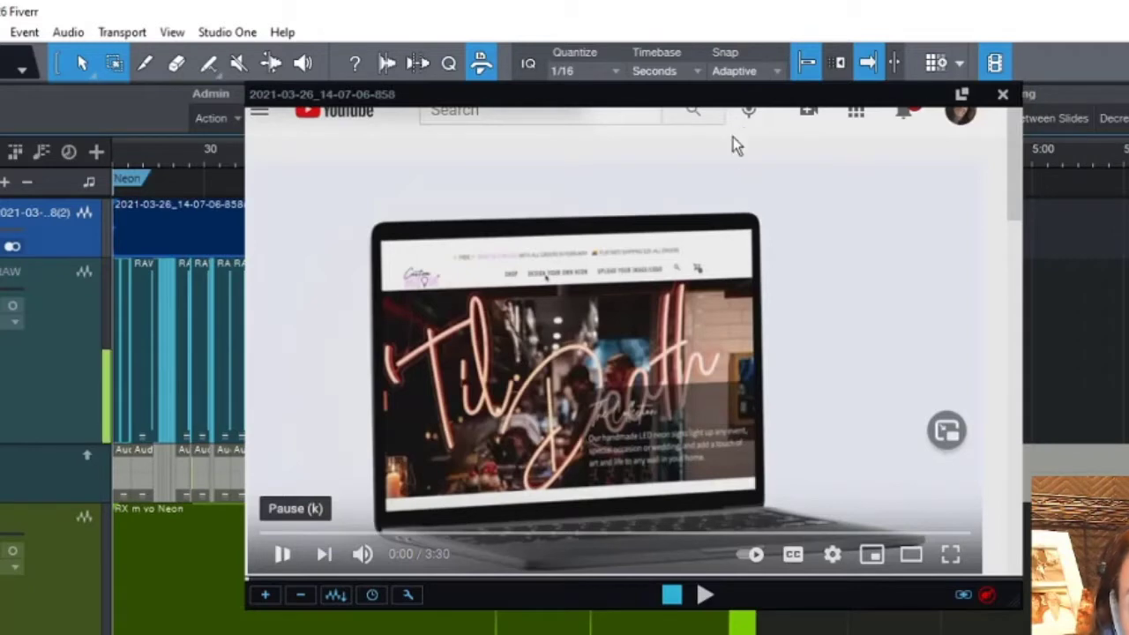
{"action": "left_click_drag", "start_coordinate": [1018, 84], "coordinate": [764, 448]}
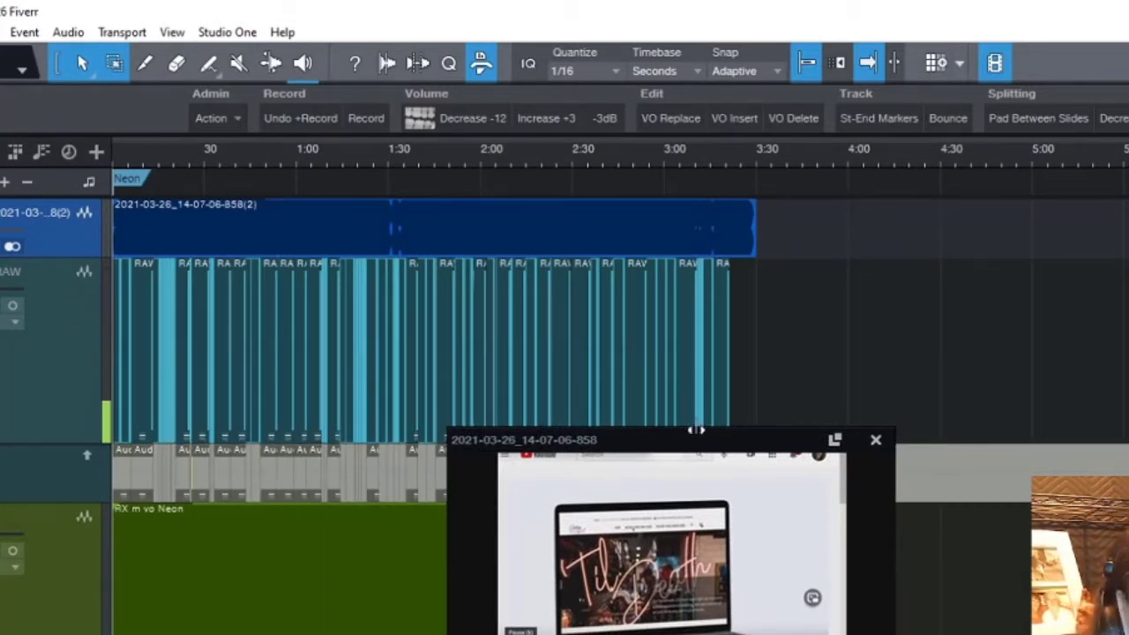
{"action": "left_click_drag", "start_coordinate": [702, 448], "coordinate": [1094, 430]}
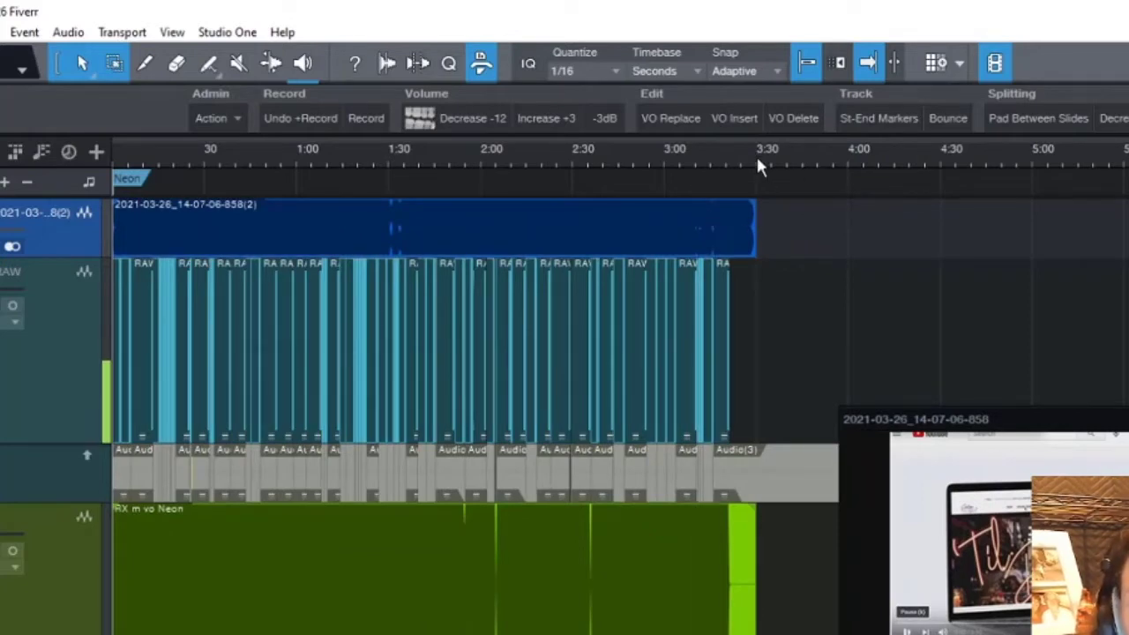
- Compare the end of the extracted video audio with the end of the RX m vo Neon track near 3:30
{"action": "scroll", "coordinate": [756, 161], "scroll_direction": "up", "scroll_amount": 15}
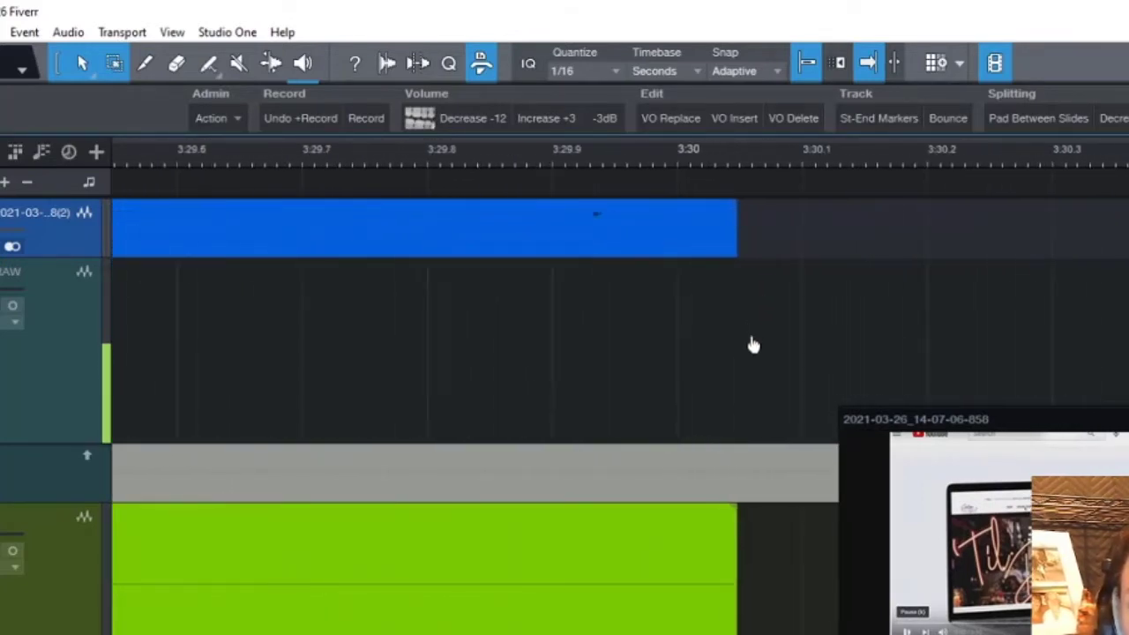
{"action": "scroll", "coordinate": [753, 344], "scroll_direction": "up", "scroll_amount": 5}
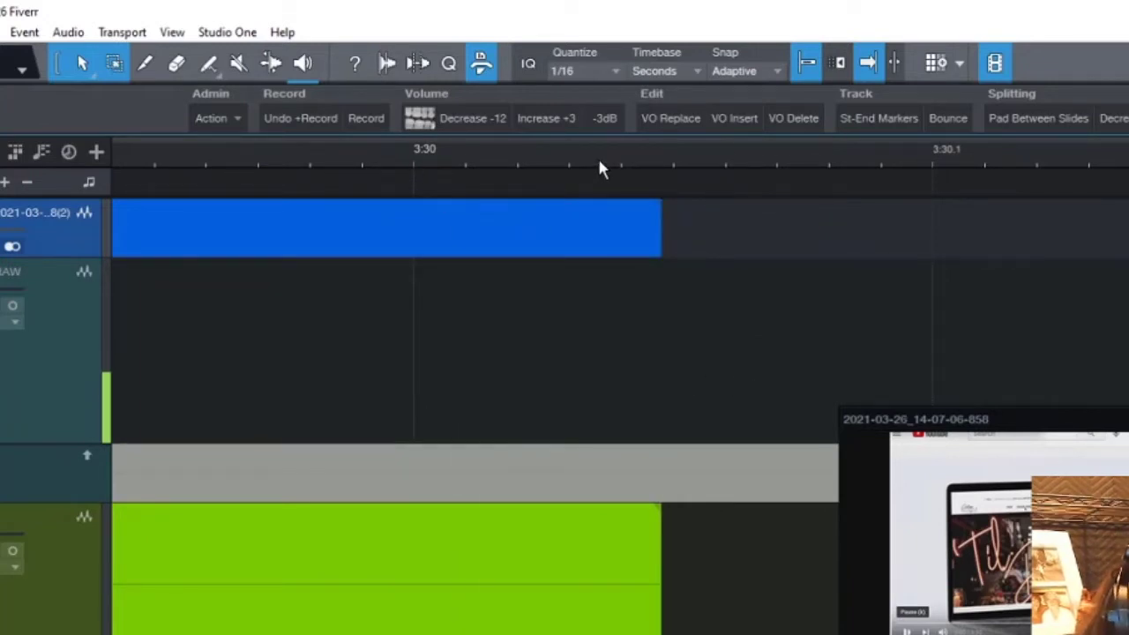
{"action": "scroll", "coordinate": [600, 169], "scroll_direction": "down", "scroll_amount": 15}
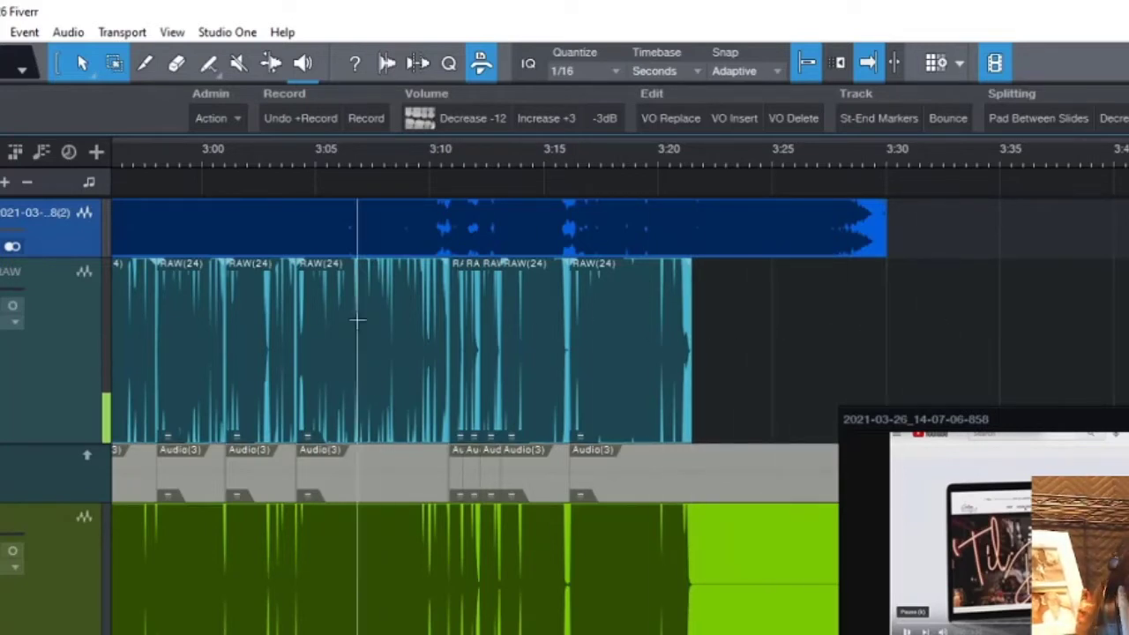
{"action": "key", "text": "w"}
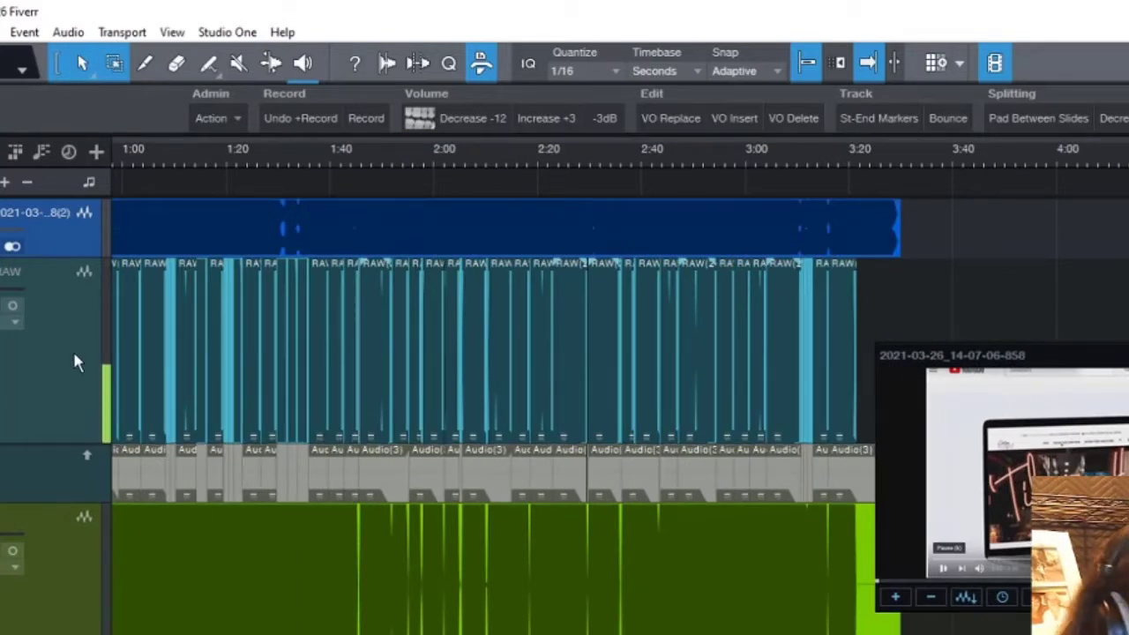
- Play the voice-over in sync with the video from the start of the song, enlarging the video player, and stop playback
{"action": "key", "text": "Home"}
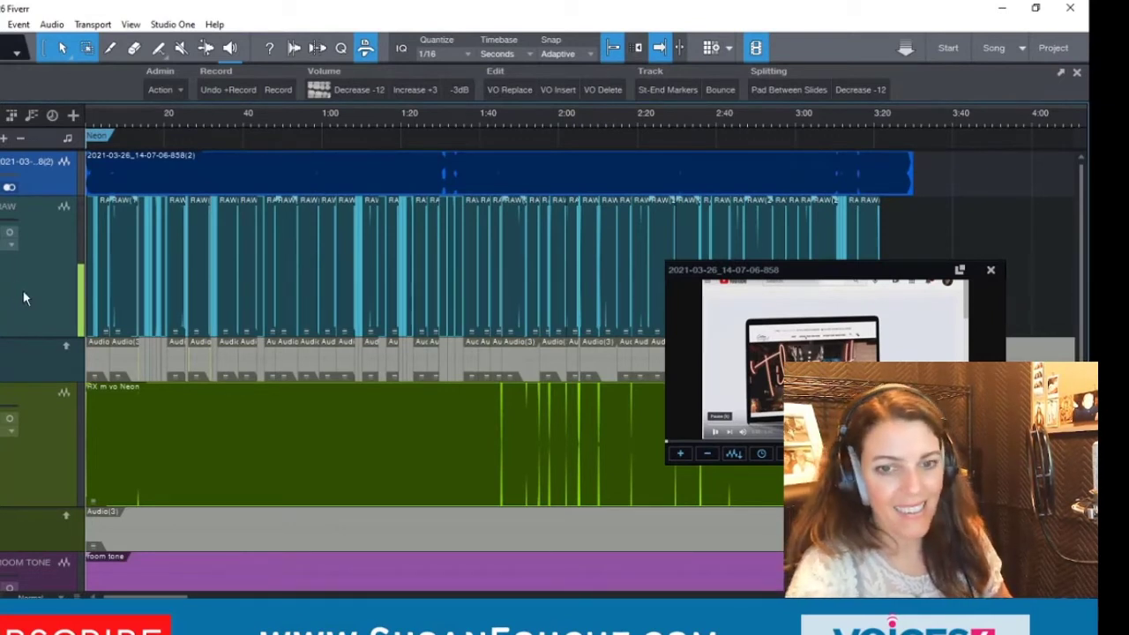
{"action": "left_click", "coordinate": [188, 353]}
{"action": "key", "text": "space"}
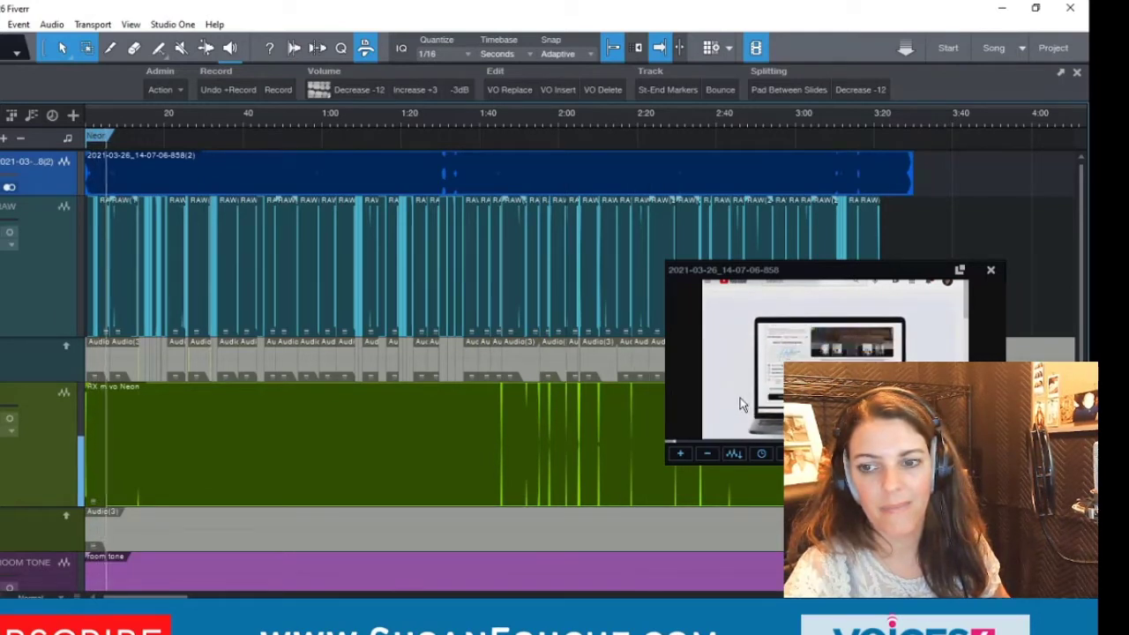
{"action": "left_click_drag", "start_coordinate": [667, 266], "coordinate": [397, 131]}
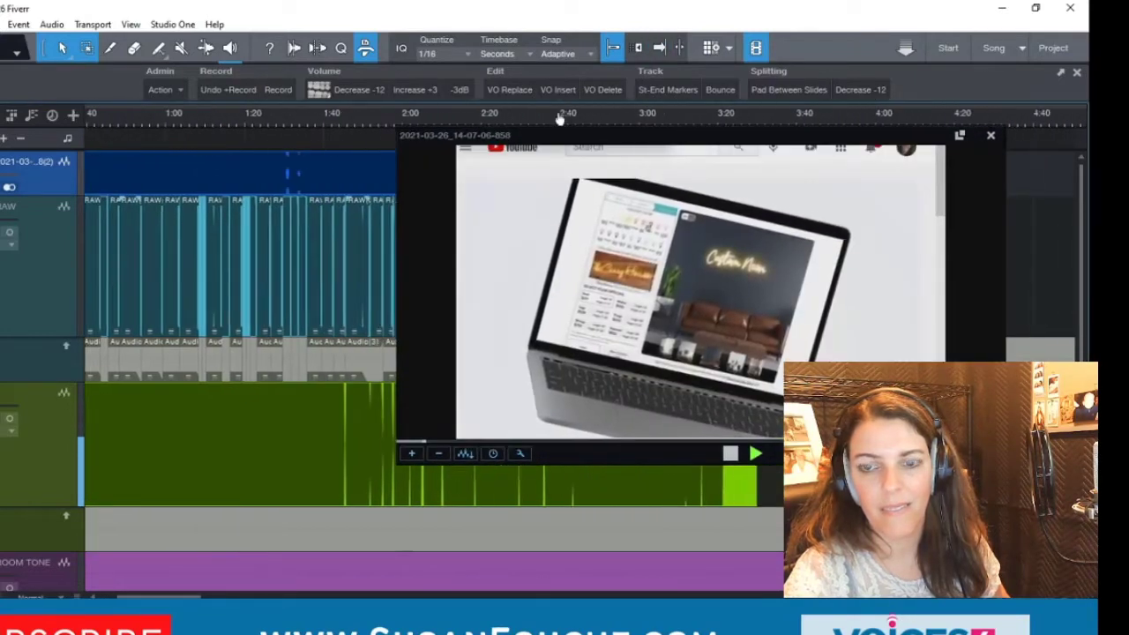
{"action": "left_click_drag", "start_coordinate": [624, 132], "coordinate": [402, 133]}
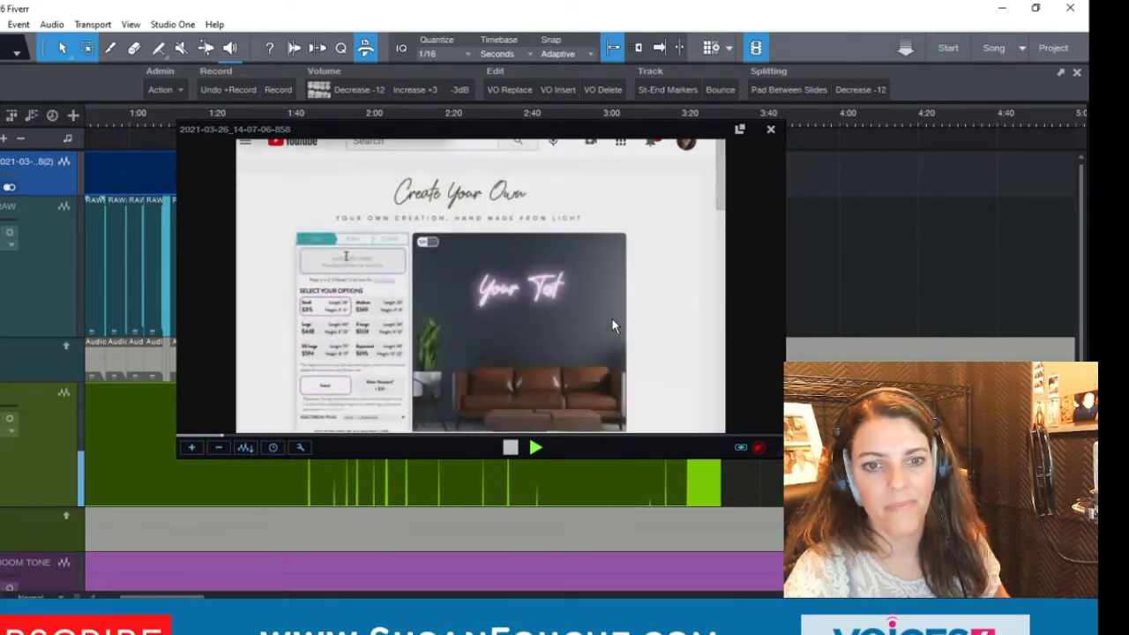
{"action": "left_click", "coordinate": [511, 448]}
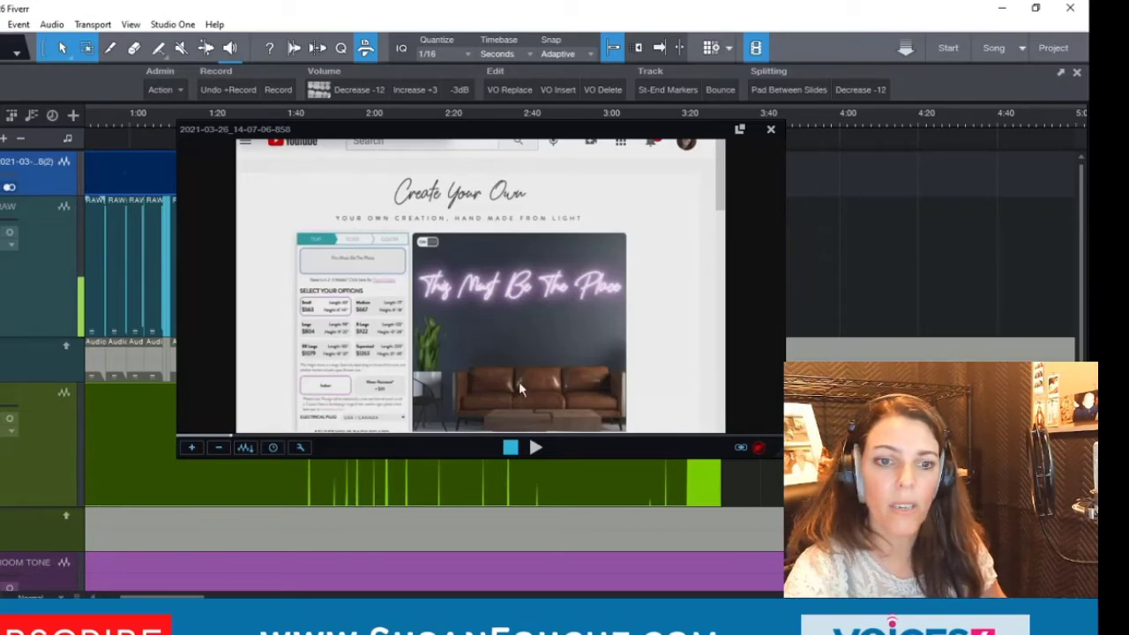
- Close the video player and place the playhead at the Mini air marker at 6:00
{"action": "left_click", "coordinate": [771, 132]}
{"action": "left_click_drag", "start_coordinate": [596, 114], "coordinate": [386, 315]}
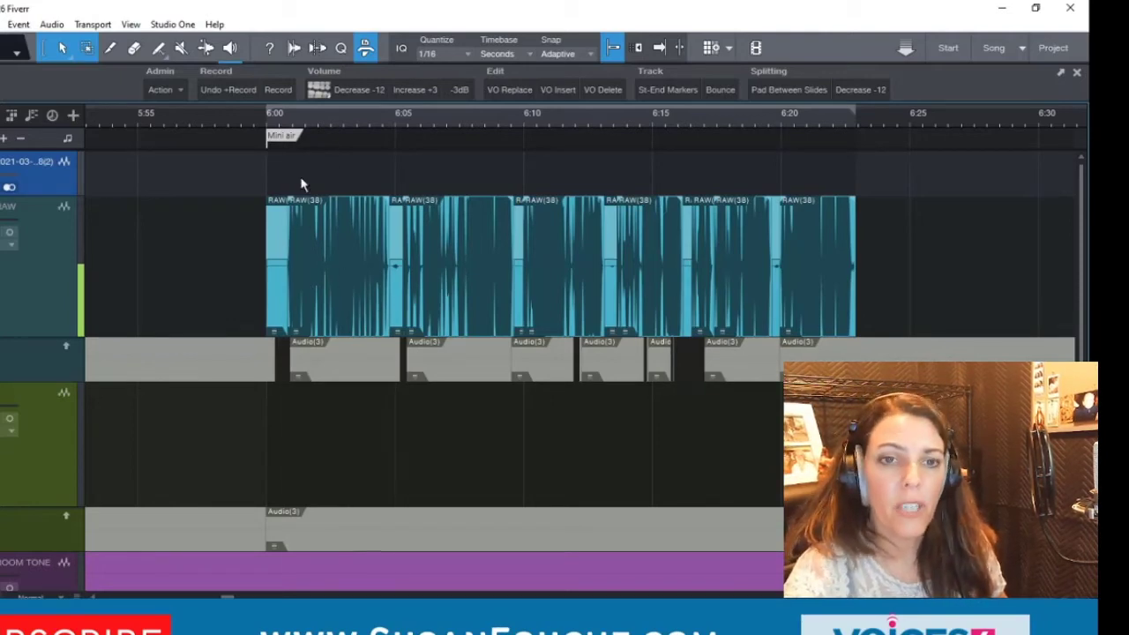
{"action": "left_click", "coordinate": [268, 125]}
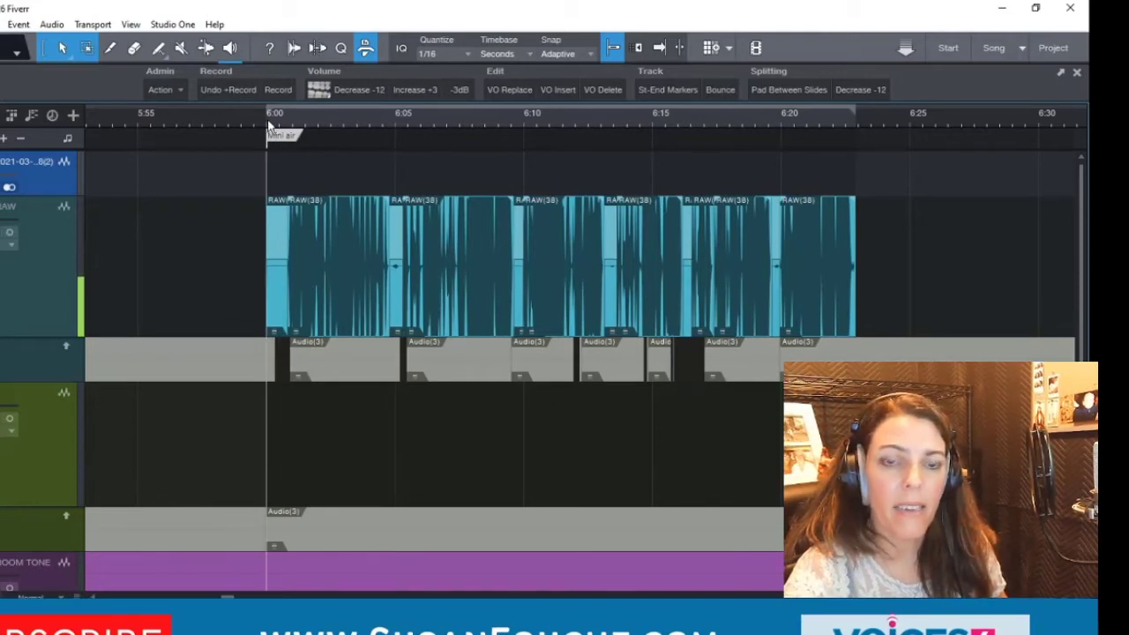
{"action": "left_click_drag", "start_coordinate": [268, 125], "coordinate": [301, 209]}
{"action": "left_click", "coordinate": [505, 254]}
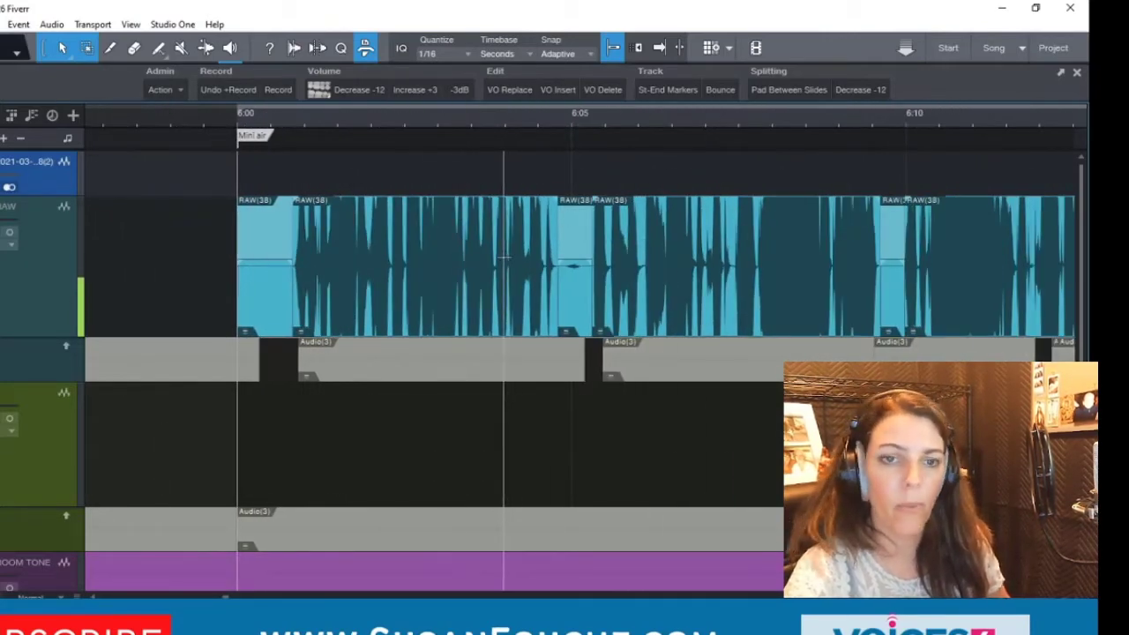
{"action": "mouse_move", "coordinate": [245, 125]}
{"action": "left_mouse_down"}
{"action": "mouse_move", "coordinate": [297, 176]}
{"action": "mouse_move", "coordinate": [367, 194]}
{"action": "left_mouse_up"}
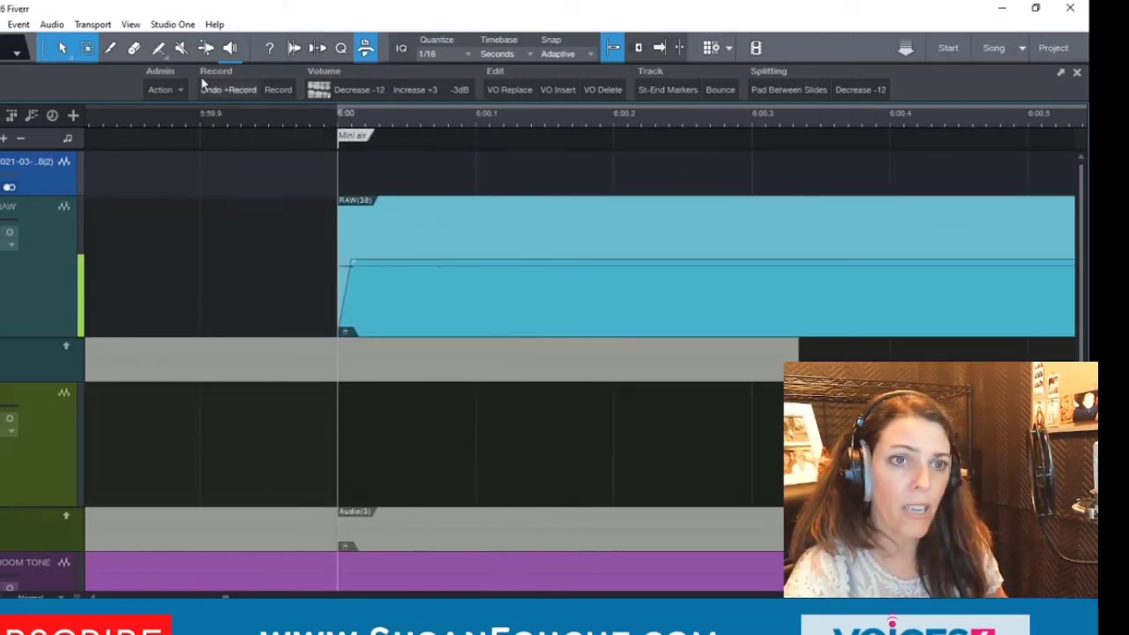
- Import the video TBG Mini Air Con AD - 1 into the video player, and enlarge and reposition the player
{"action": "left_click", "coordinate": [133, 26]}
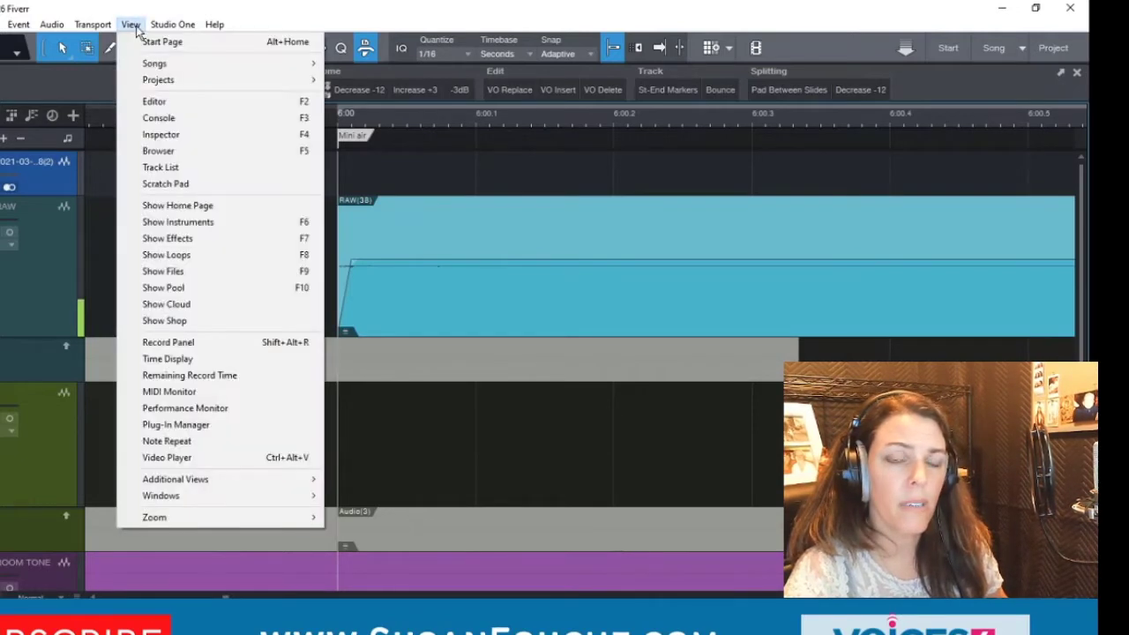
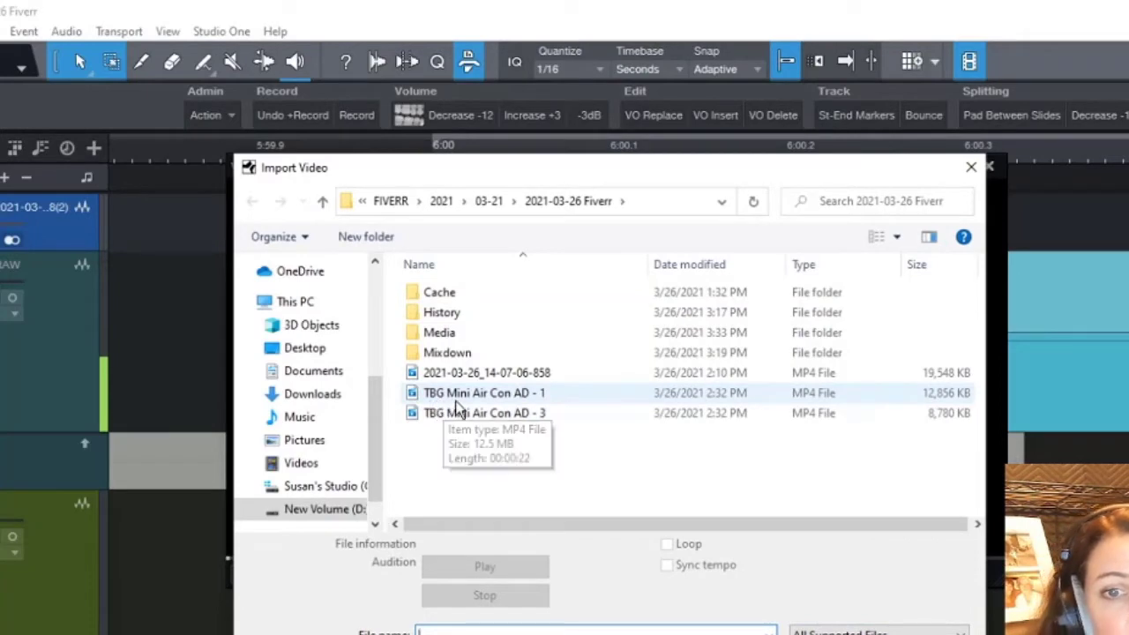
{"action": "double_click", "coordinate": [549, 398]}
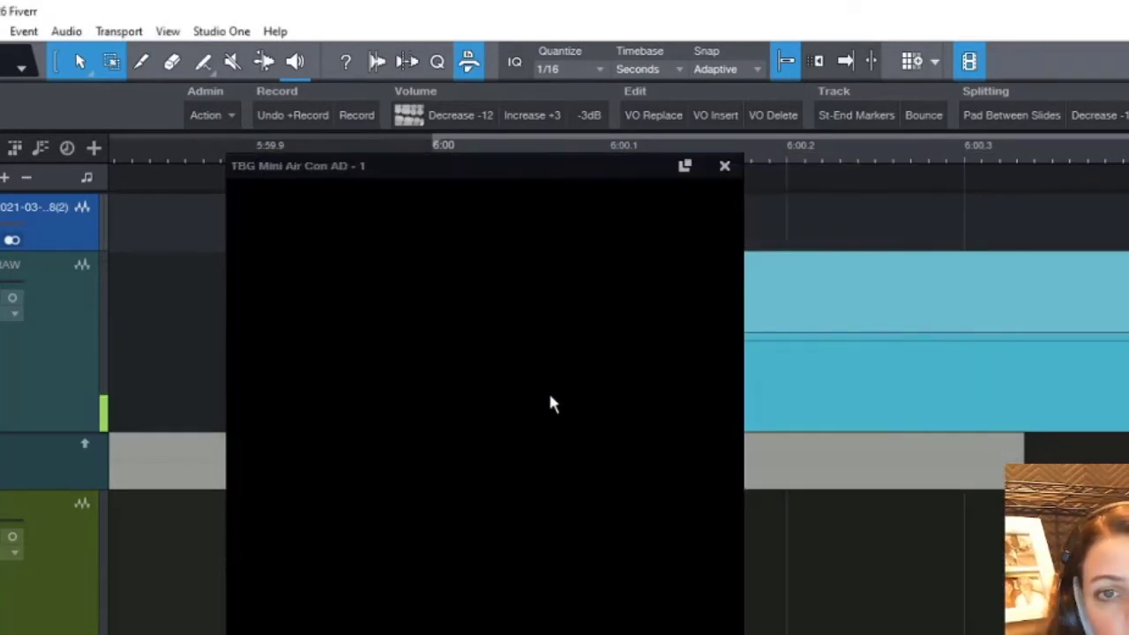
{"action": "left_click_drag", "start_coordinate": [629, 167], "coordinate": [716, 242]}
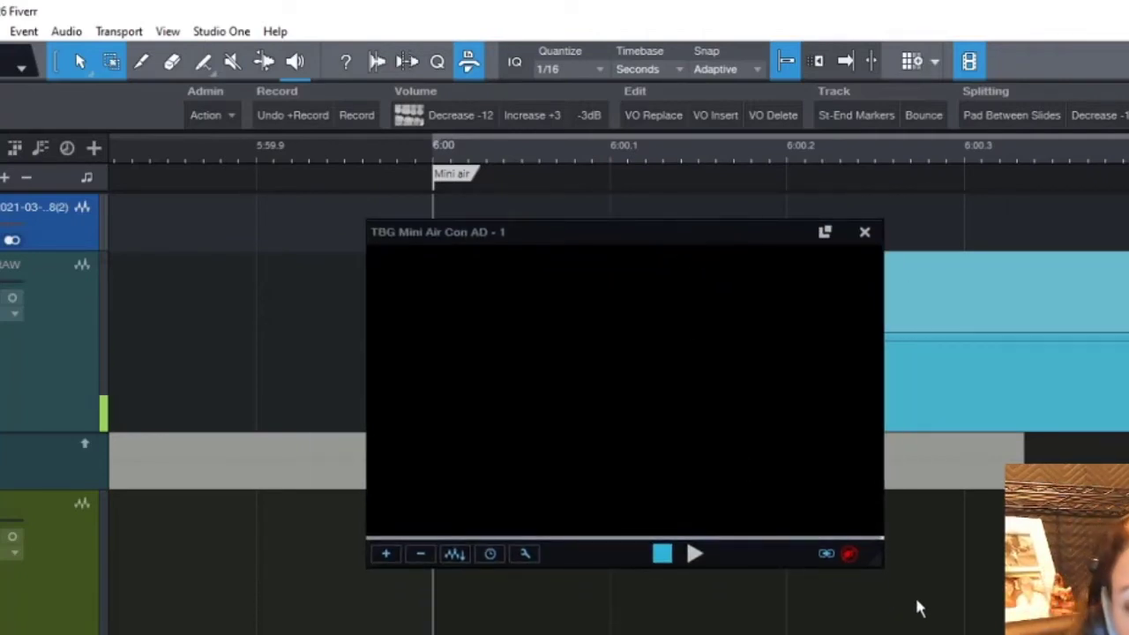
{"action": "left_click_drag", "start_coordinate": [873, 568], "coordinate": [931, 632]}
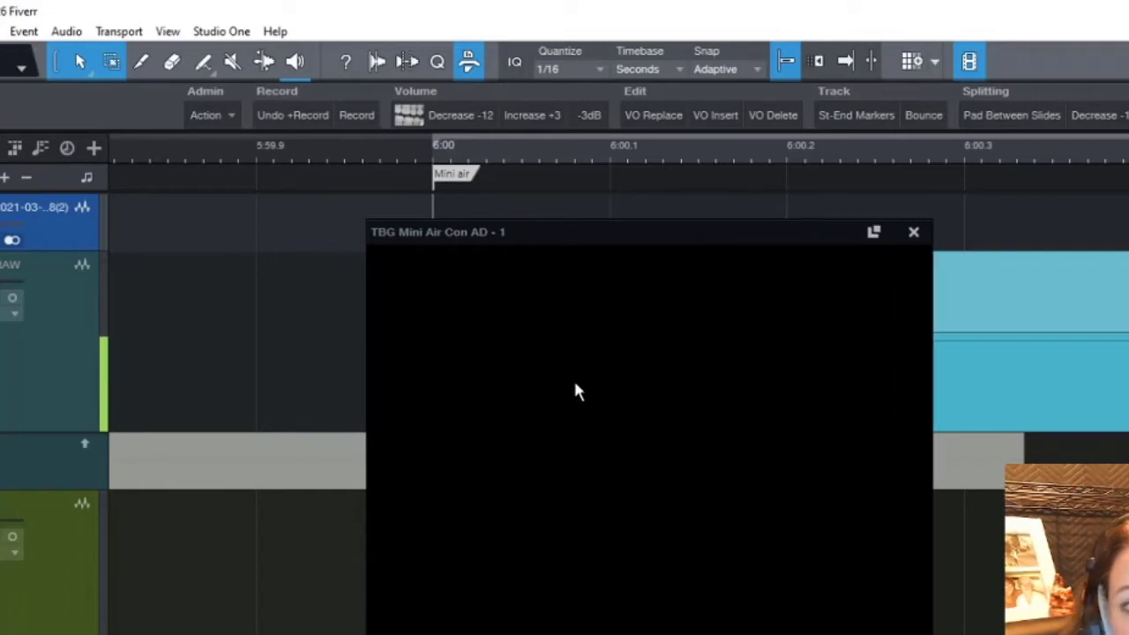
{"action": "left_click_drag", "start_coordinate": [618, 245], "coordinate": [701, 265]}
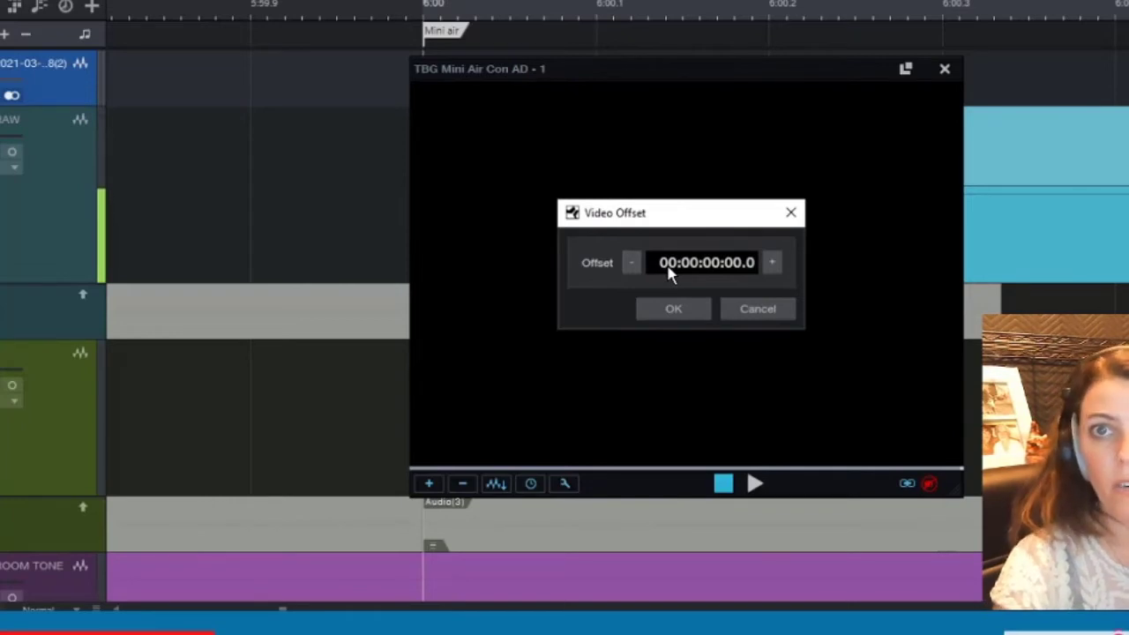
- Set the video offset to 00:06:00:00.0 and extract the video's audio to a new track
{"action": "left_click", "coordinate": [690, 265]}
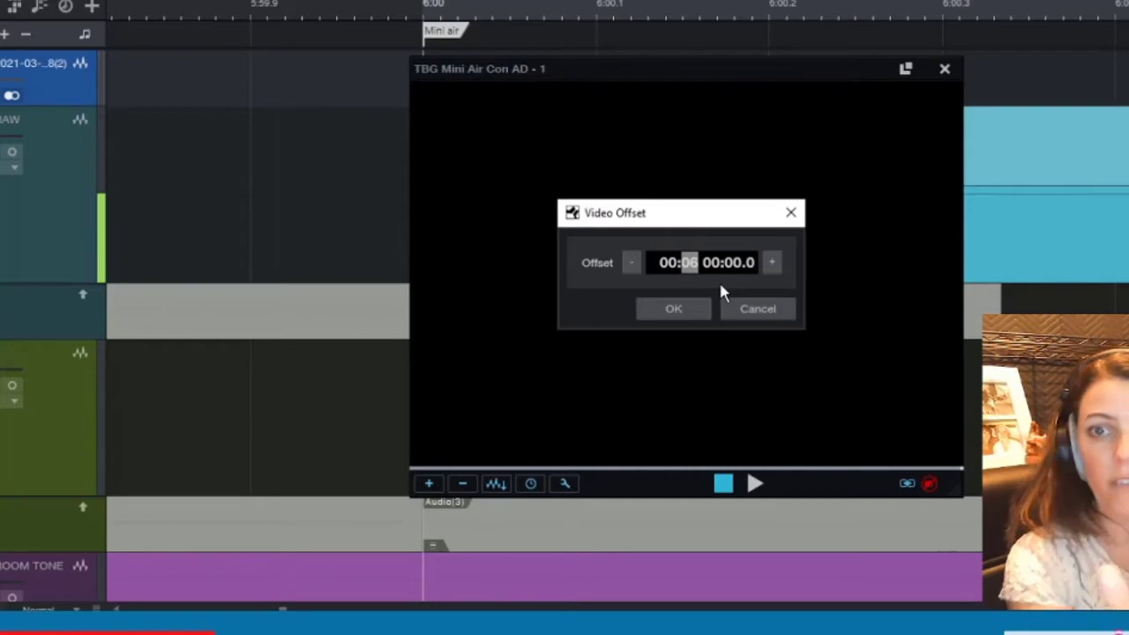
{"action": "left_click", "coordinate": [677, 309]}
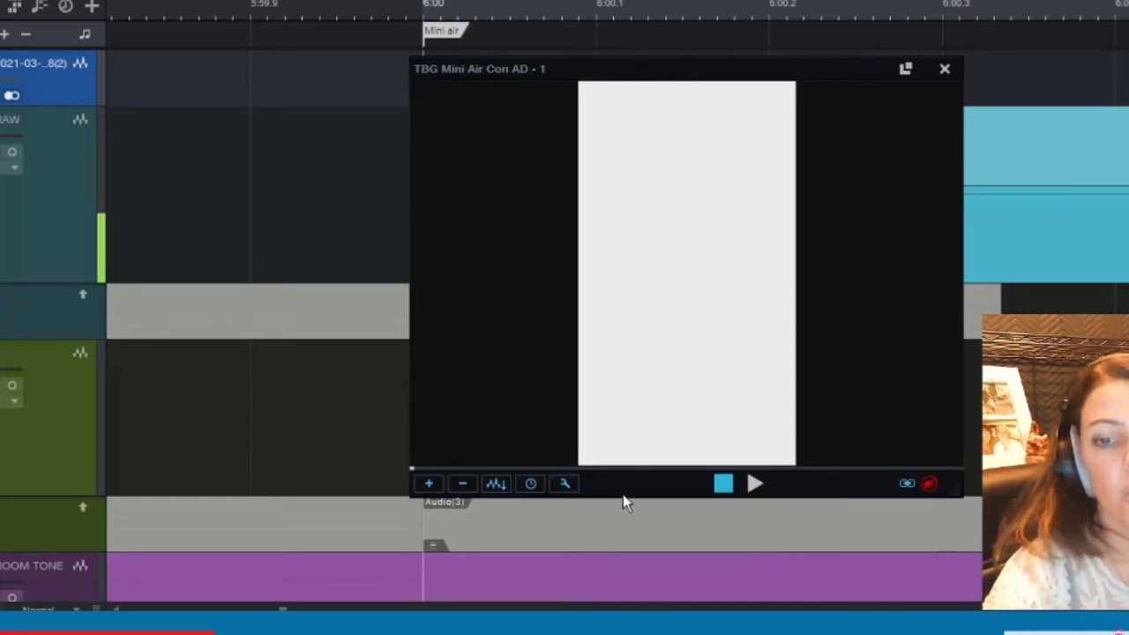
{"action": "left_click", "coordinate": [496, 485]}
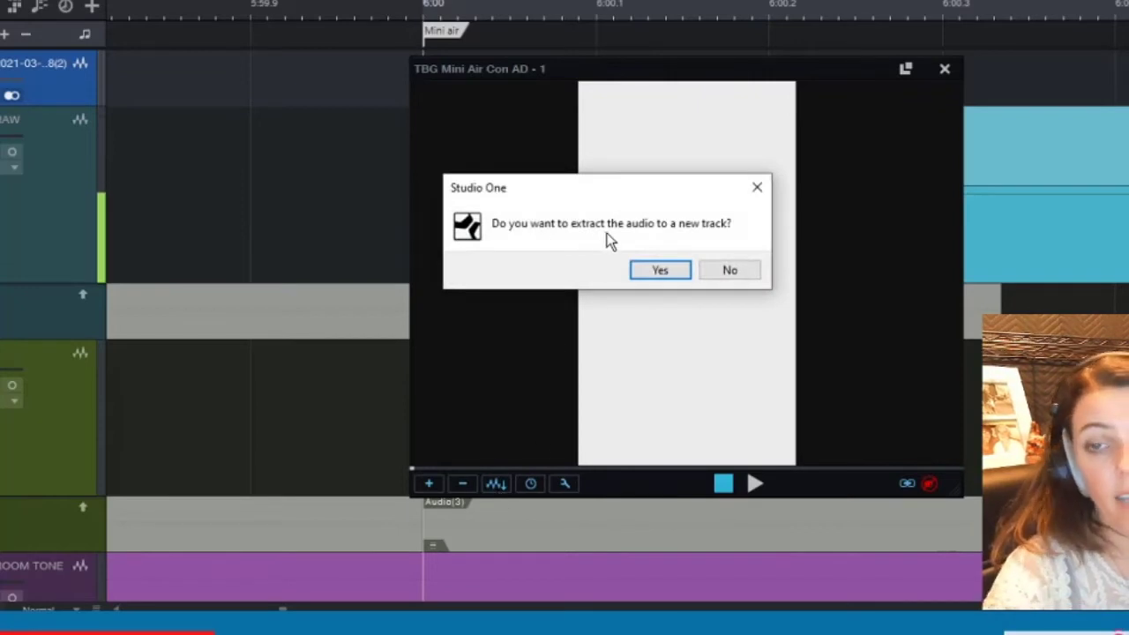
{"action": "left_click", "coordinate": [661, 270]}
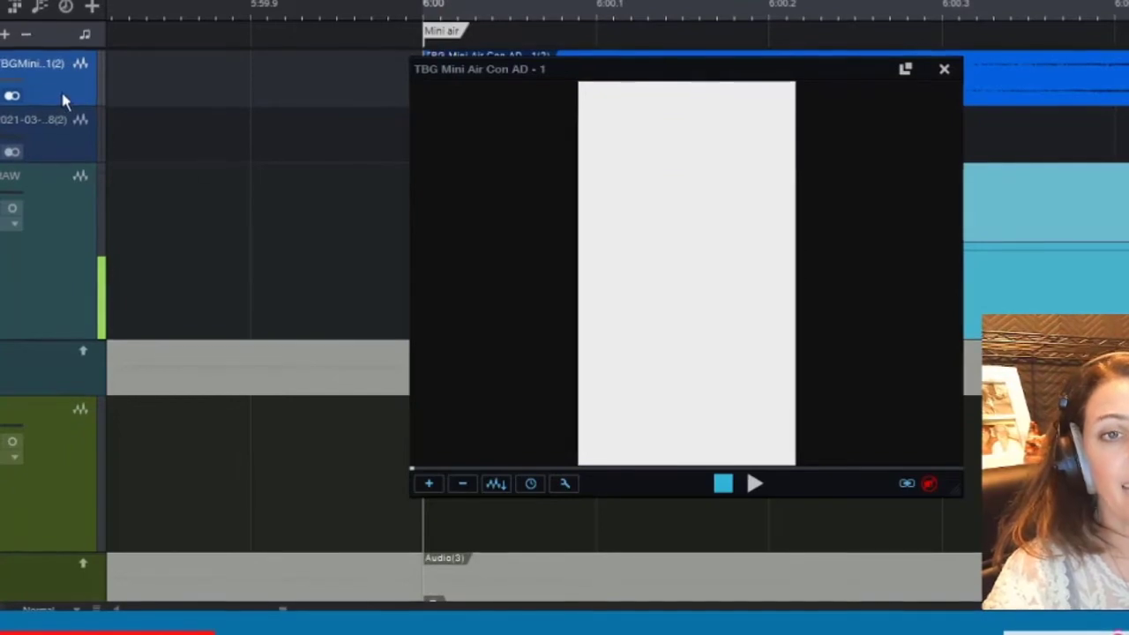
- Select the extracted TBG Mini Air audio track, and shrink the video player and move it below the RAW waveforms
{"action": "left_click_drag", "start_coordinate": [814, 61], "coordinate": [801, 255]}
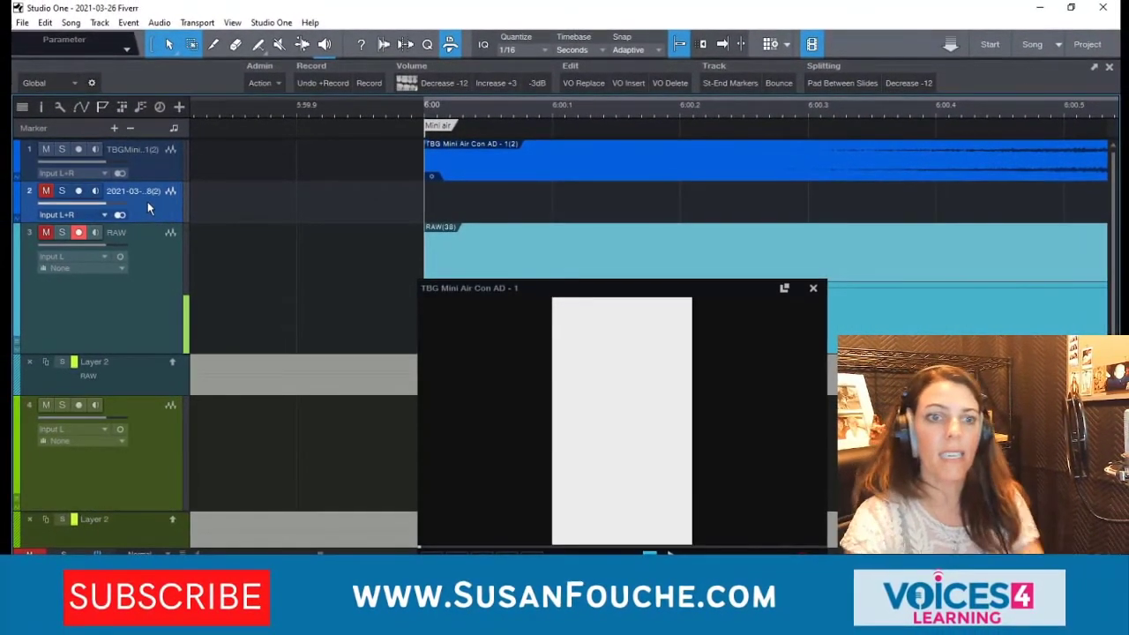
{"action": "left_click", "coordinate": [173, 174]}
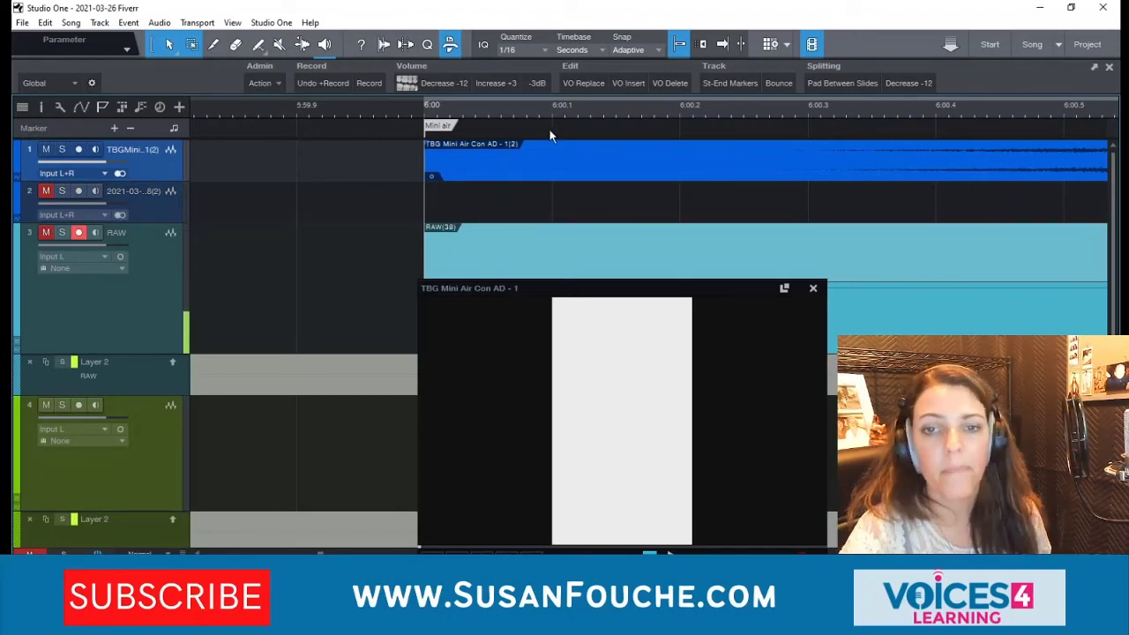
{"action": "left_click_drag", "start_coordinate": [607, 115], "coordinate": [424, 44]}
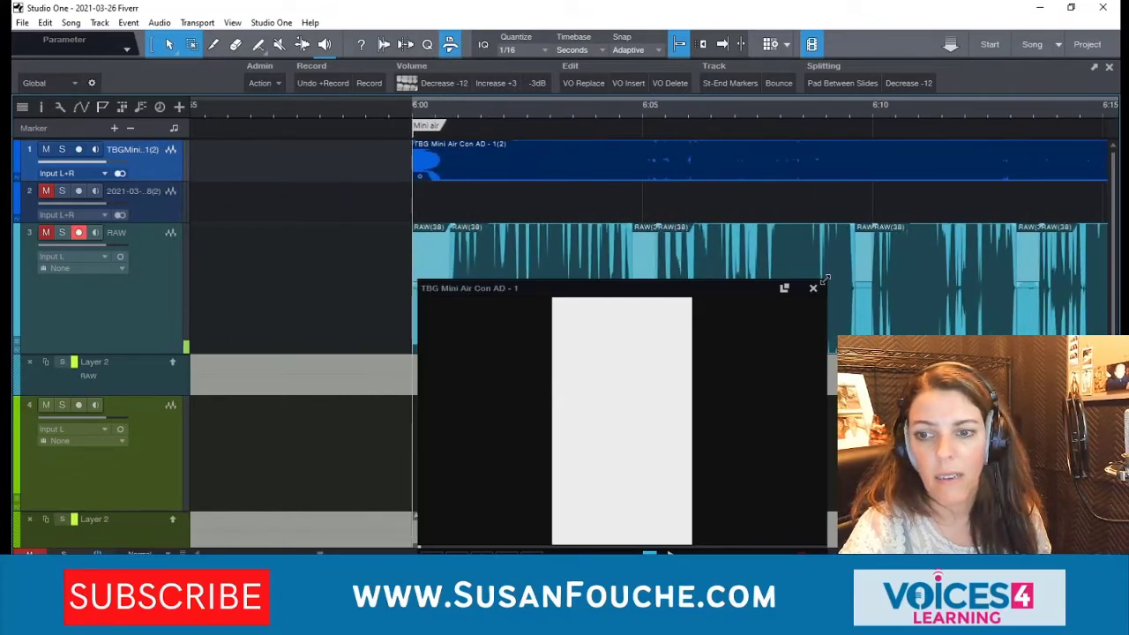
{"action": "left_click_drag", "start_coordinate": [824, 279], "coordinate": [697, 366]}
{"action": "left_click_drag", "start_coordinate": [610, 370], "coordinate": [671, 362]}
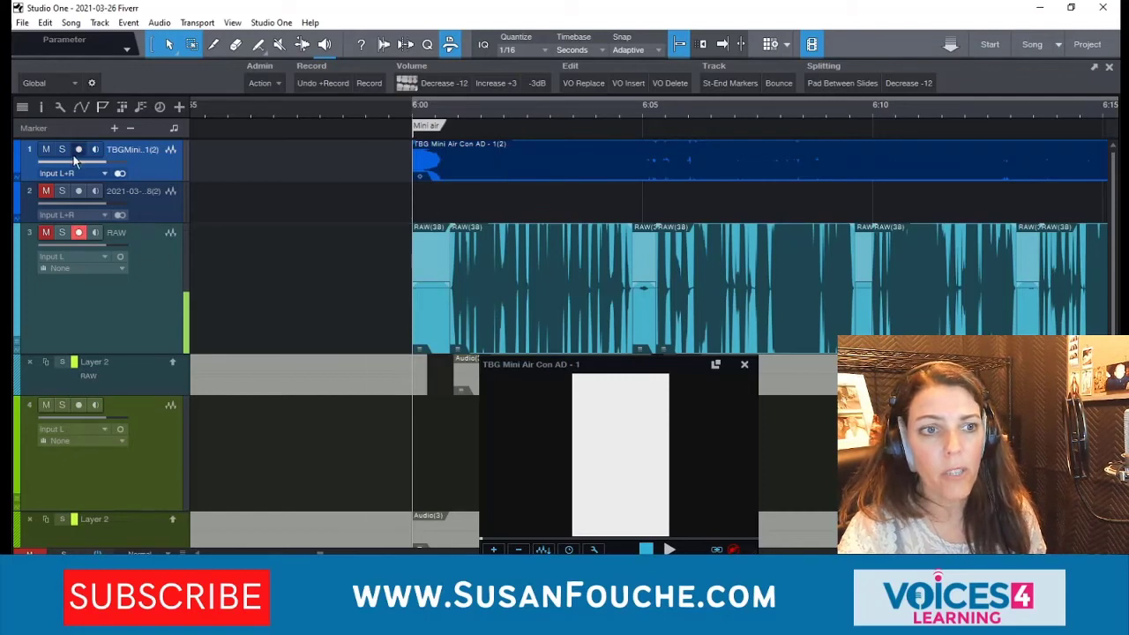
- Mute the extracted TBG Mini Air audio track and play the voice-over with the video from 6:00
{"action": "left_click", "coordinate": [46, 152]}
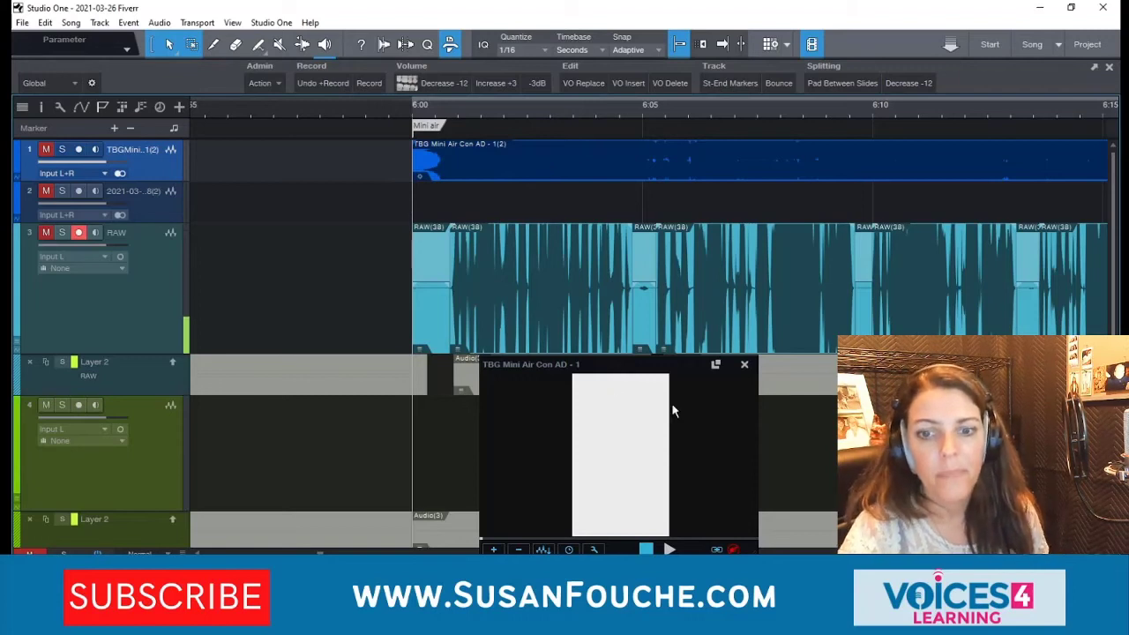
{"action": "left_click_drag", "start_coordinate": [686, 363], "coordinate": [751, 271]}
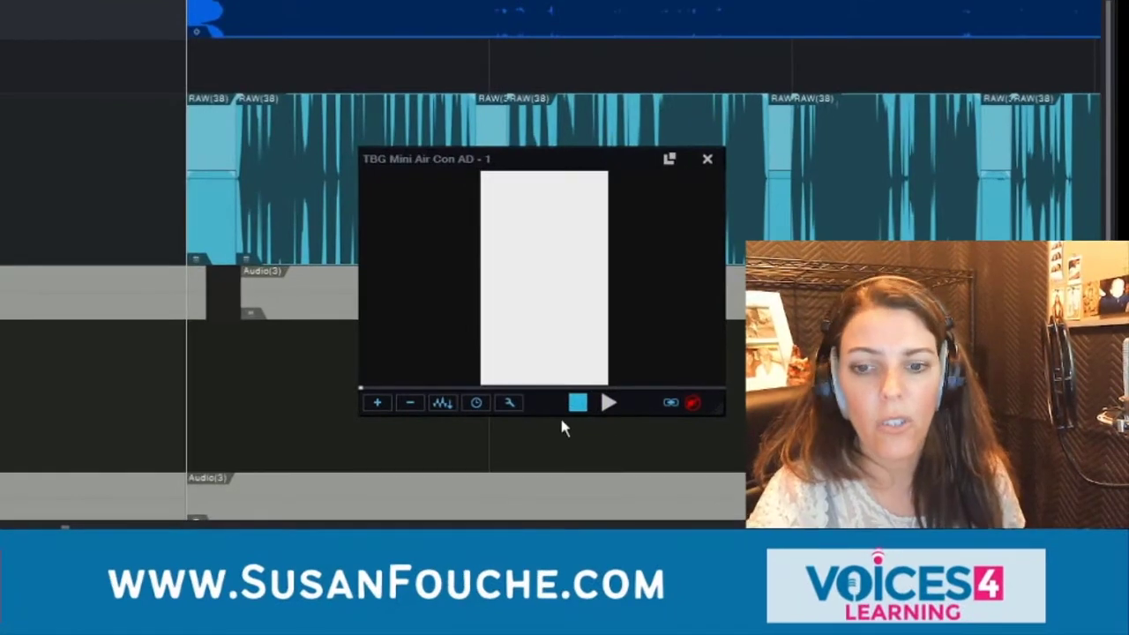
{"action": "key", "text": "space"}
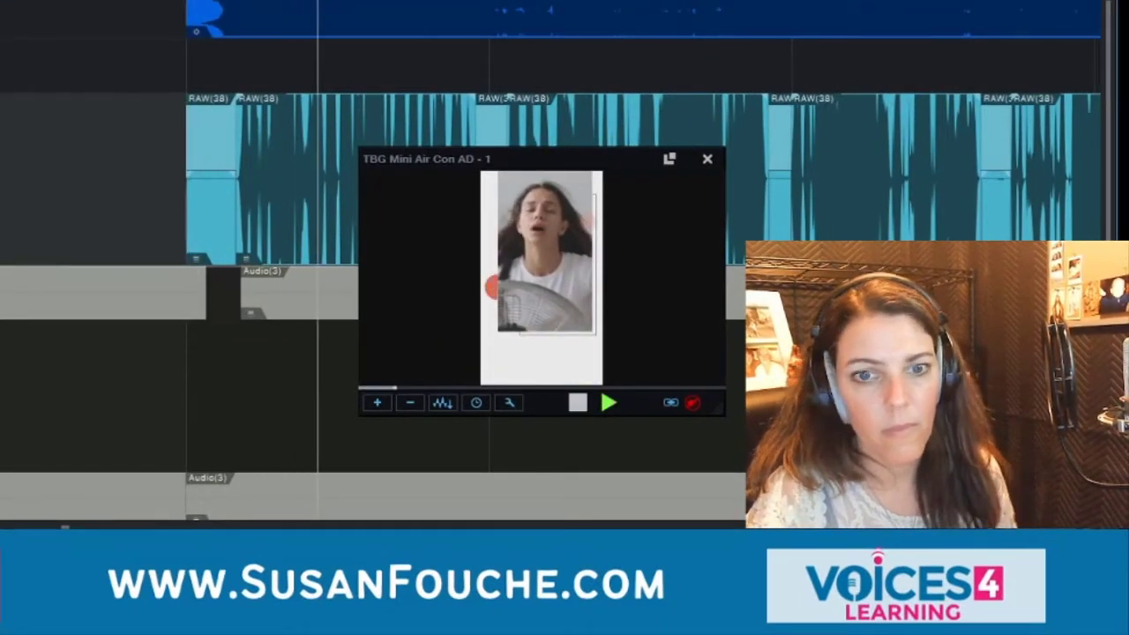
- Replay the voice-over together with the TBG Mini Air video from the beginning of the ad
{"action": "key", "text": "space"}
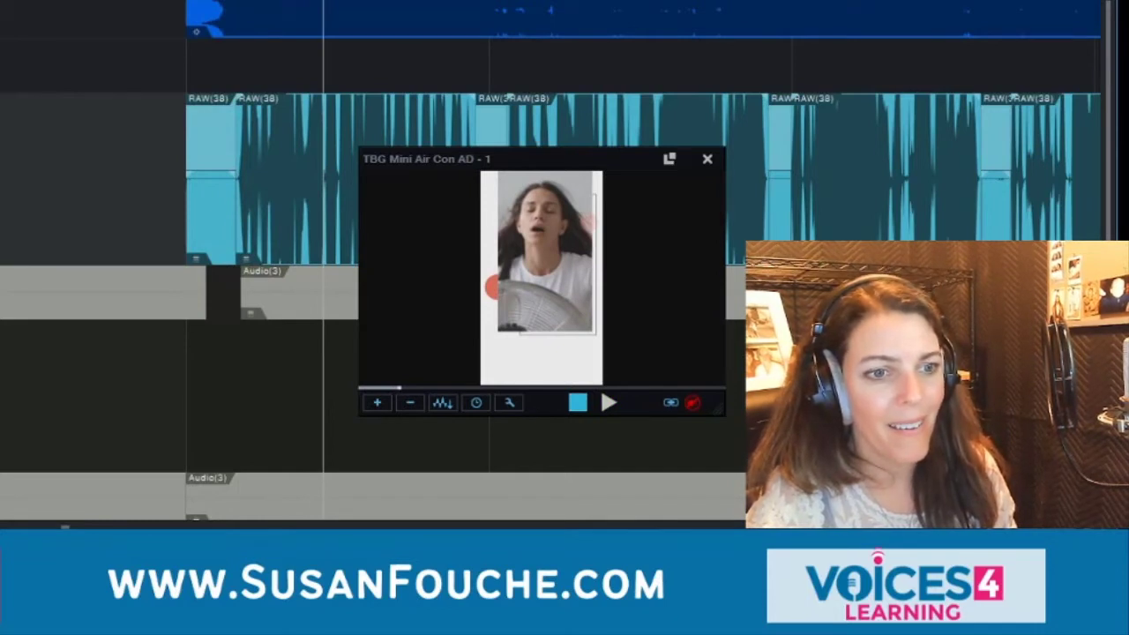
{"action": "key", "text": "Home"}
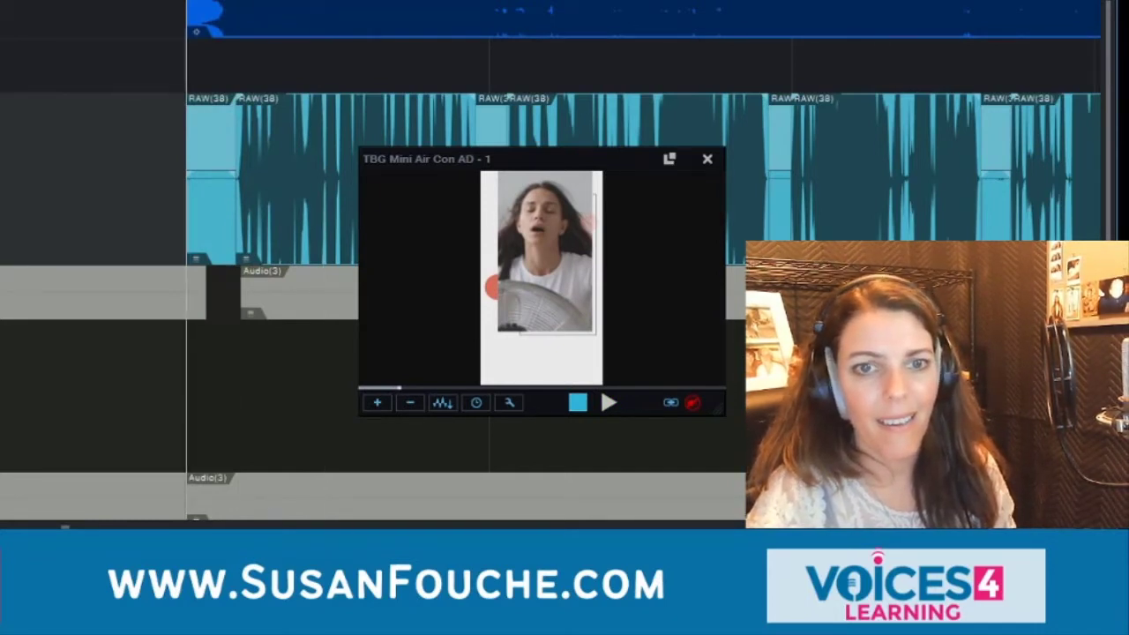
{"action": "key", "text": "space"}
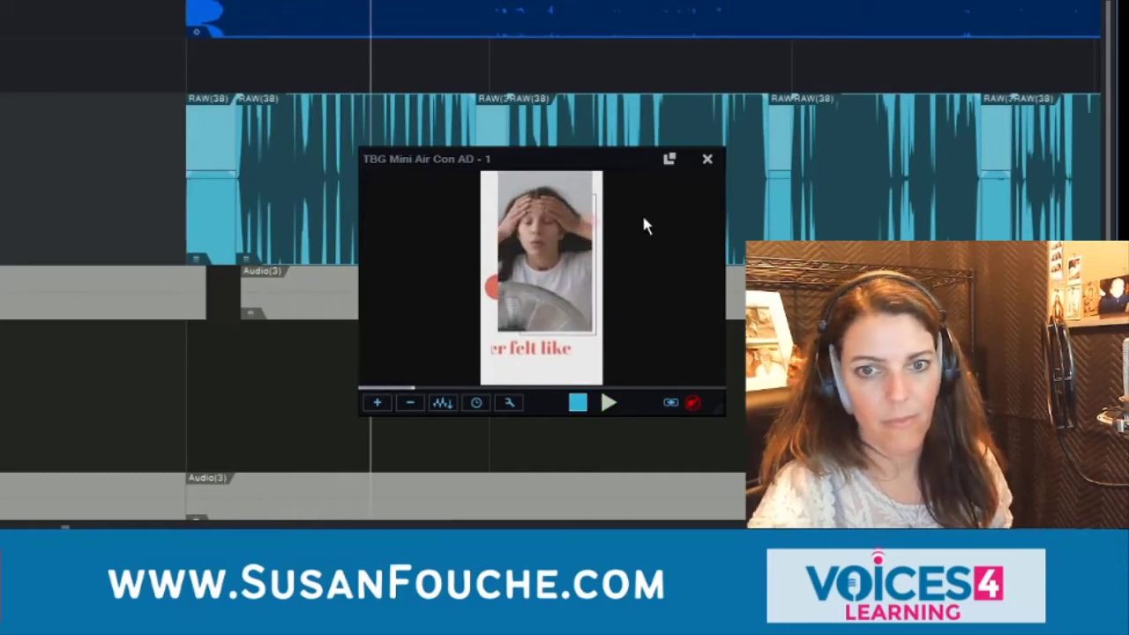
{"action": "key", "text": "Home"}
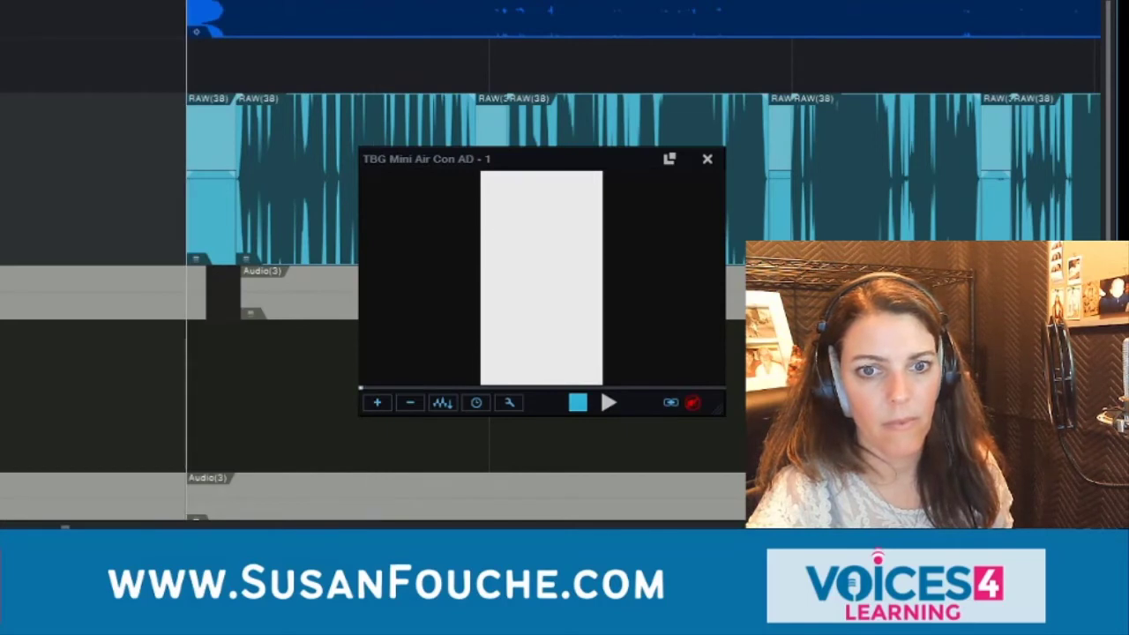
{"action": "key", "text": "space"}
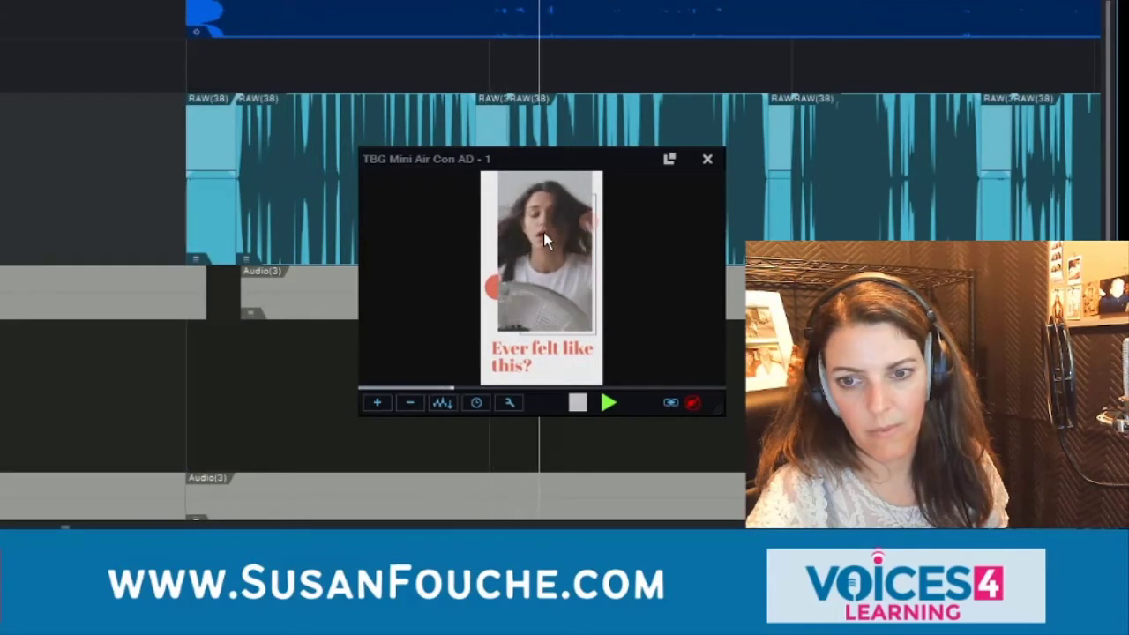
- Move the video player clear of the RAW waveforms, stop playback and make the player taller
{"action": "left_click_drag", "start_coordinate": [613, 161], "coordinate": [258, 135]}
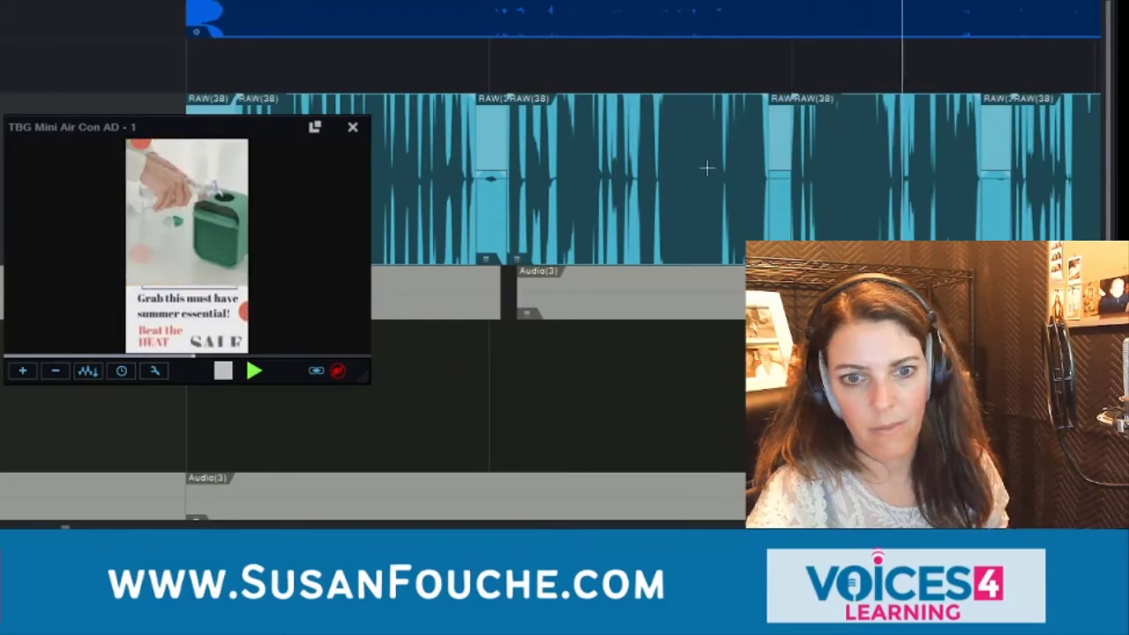
{"action": "key", "text": "space"}
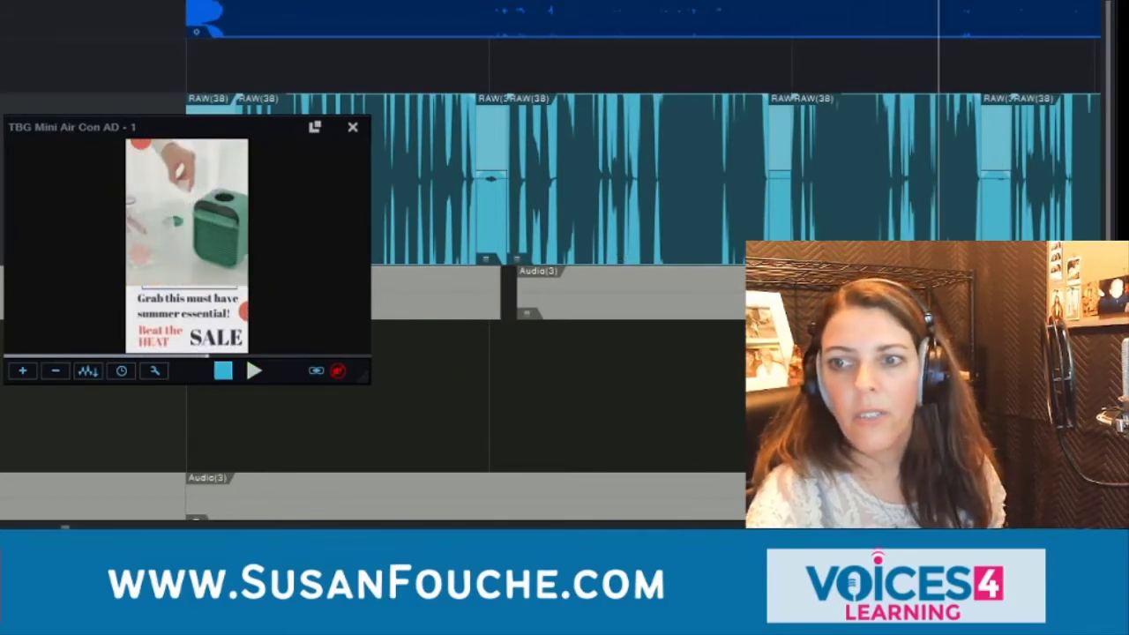
{"action": "left_click_drag", "start_coordinate": [220, 119], "coordinate": [225, 2]}
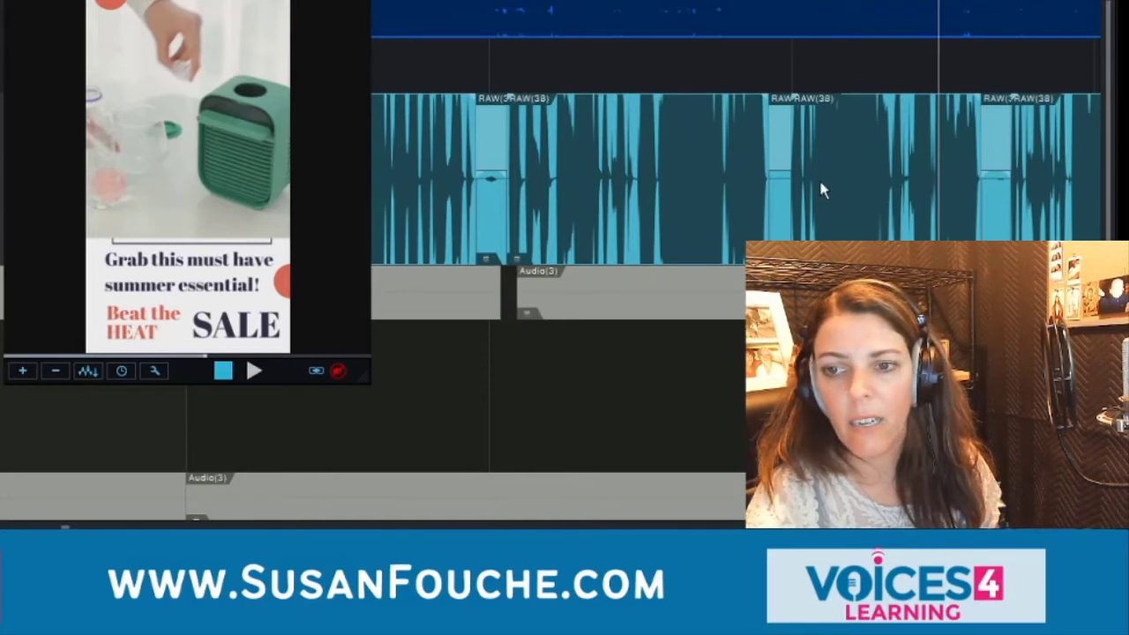
- Play the voice-over with the video from shortly before the second pause between RAW phrases to check the timing
{"action": "left_click", "coordinate": [723, 176]}
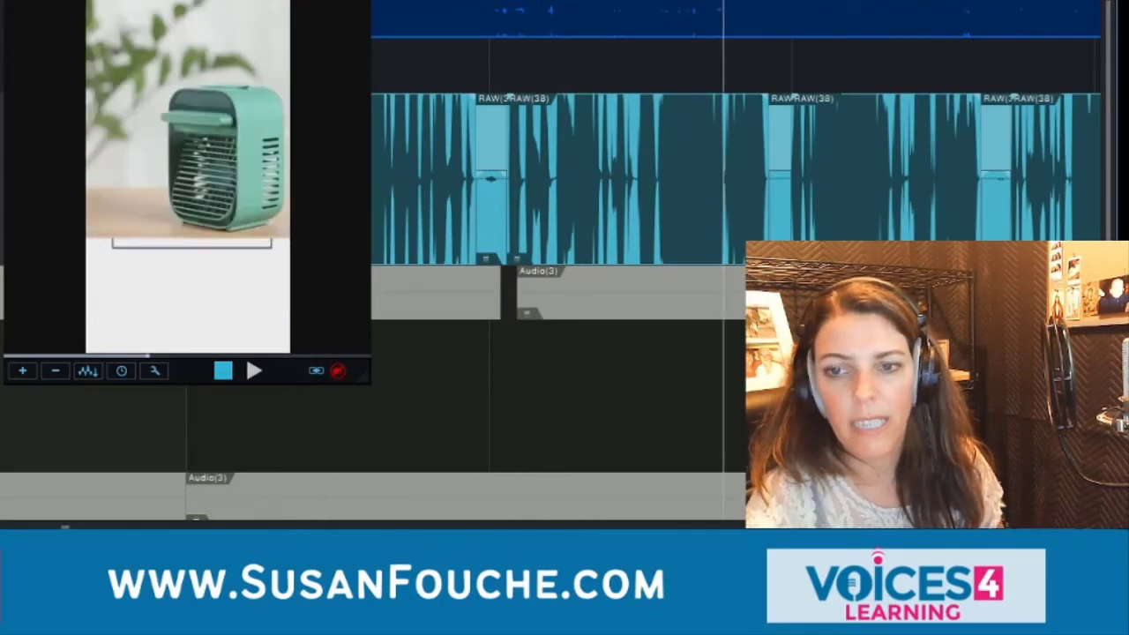
{"action": "key", "text": "space"}
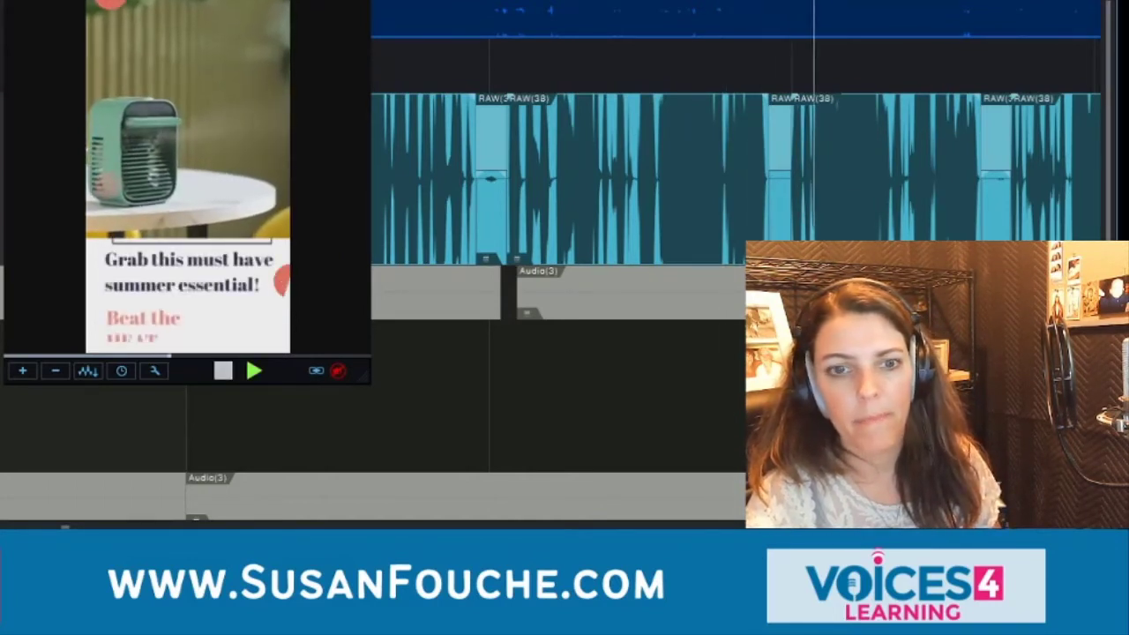
{"action": "key", "text": "space"}
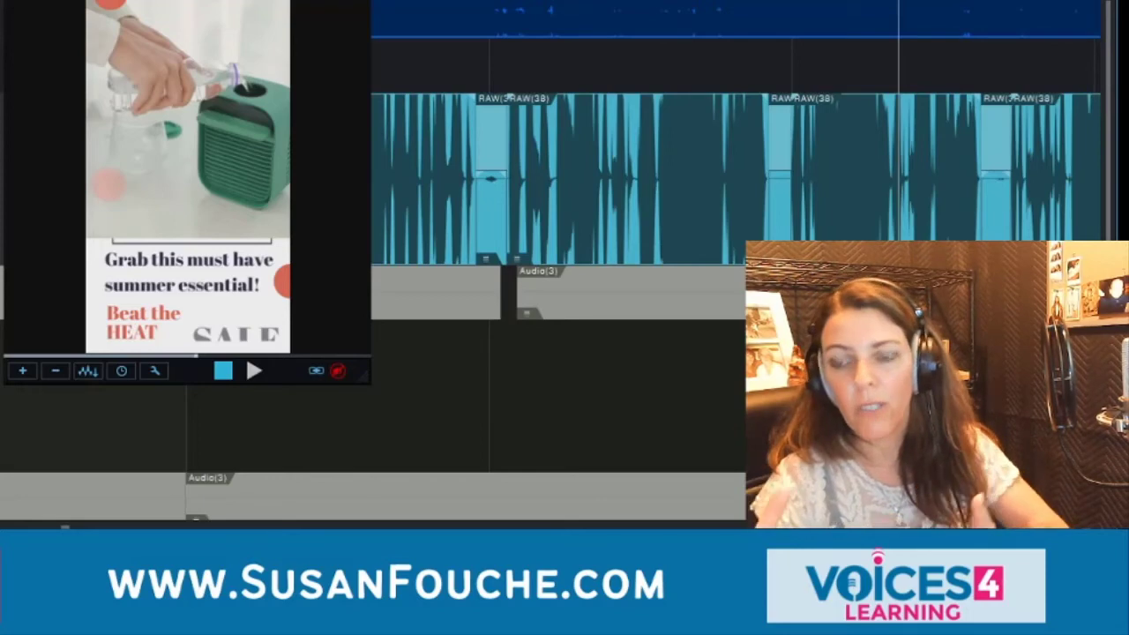
- Paste room tone into the second pause between the RAW voice-over phrases to lengthen the gap
{"action": "scroll", "coordinate": [732, 176], "scroll_direction": "down", "scroll_amount": 5}
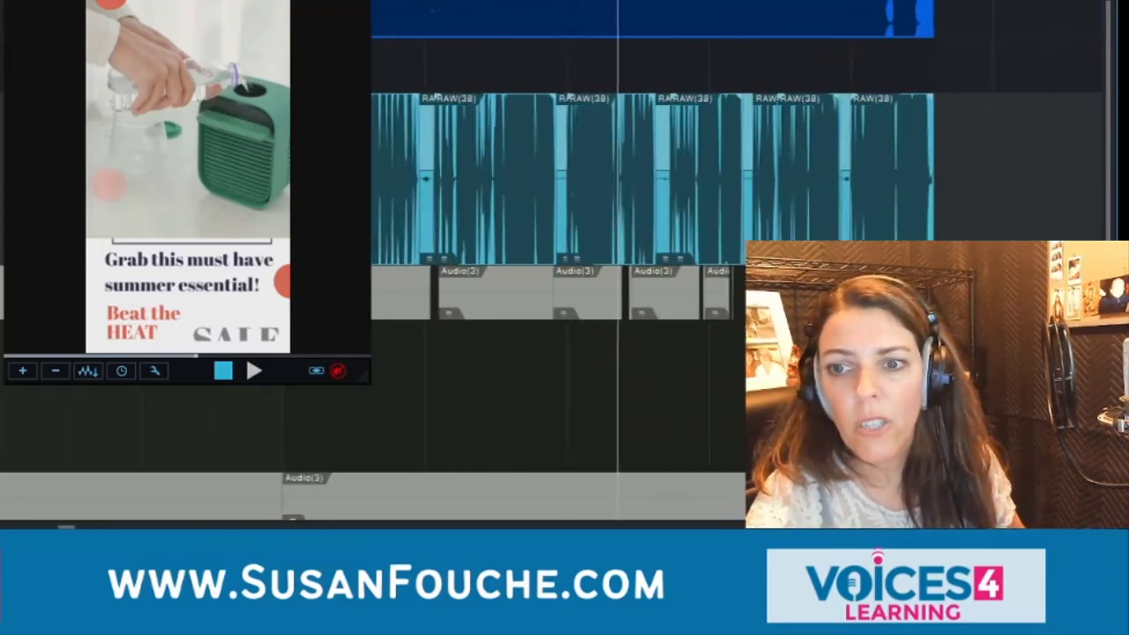
{"action": "scroll", "coordinate": [732, 176], "scroll_direction": "up", "scroll_amount": 5}
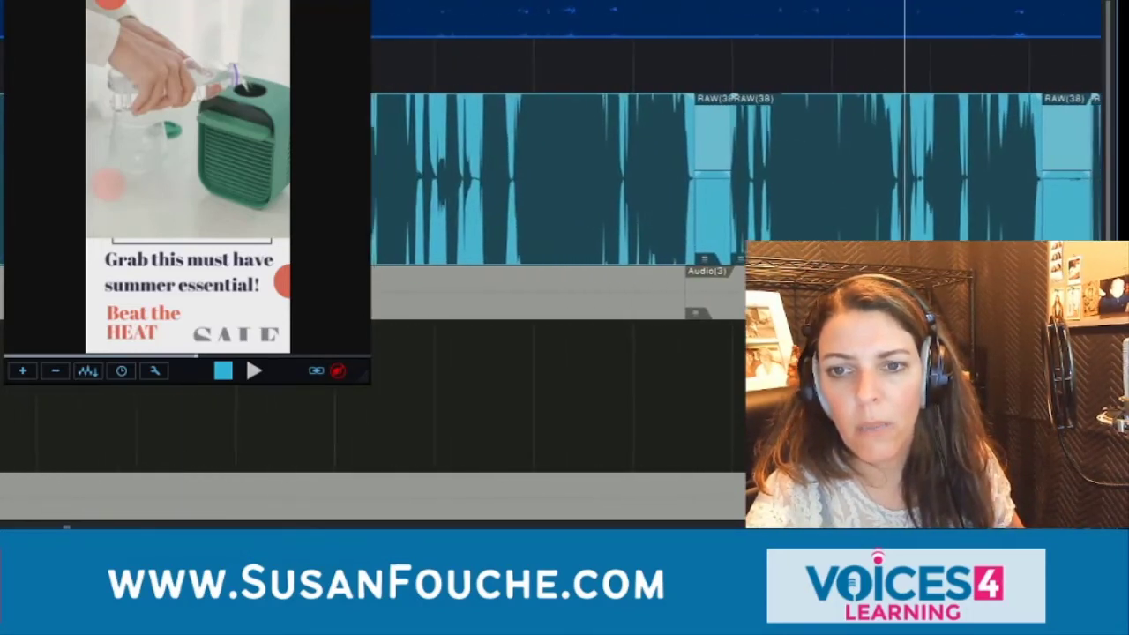
{"action": "scroll", "coordinate": [761, 225], "scroll_direction": "down", "scroll_amount": 3}
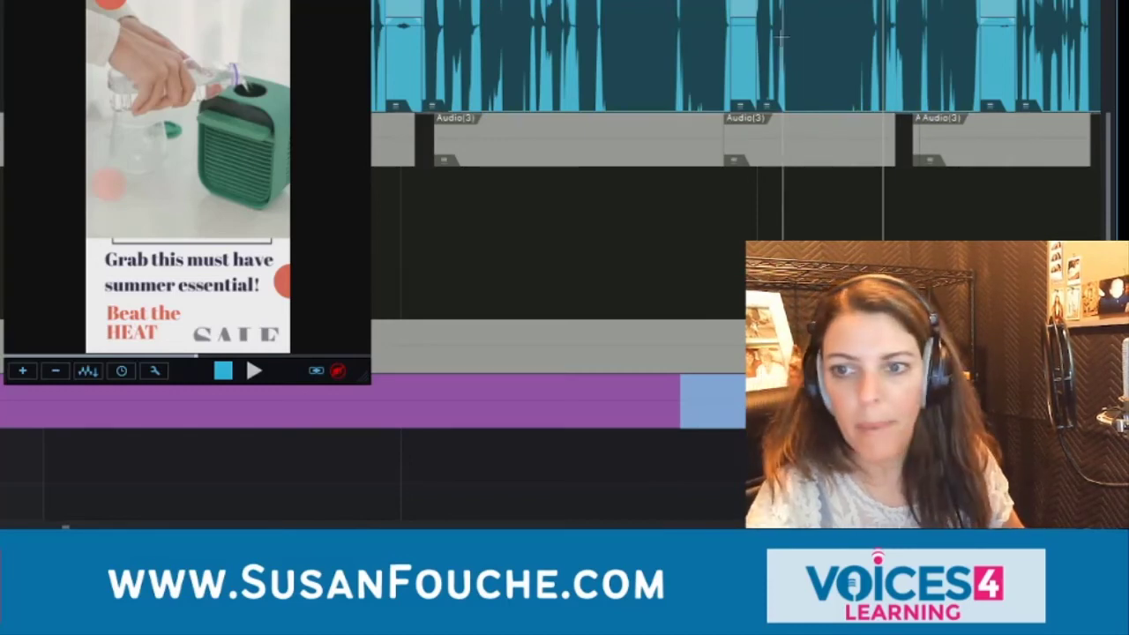
{"action": "scroll", "coordinate": [791, 147], "scroll_direction": "up", "scroll_amount": 3}
{"action": "scroll", "coordinate": [763, 158], "scroll_direction": "up", "scroll_amount": 2}
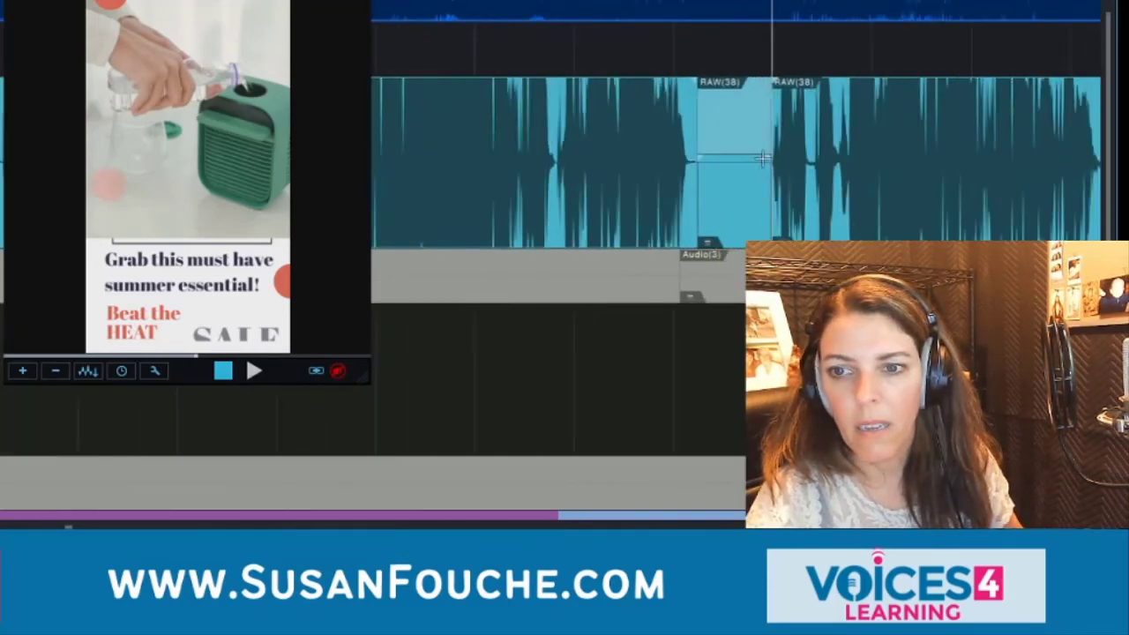
{"action": "left_click_drag", "start_coordinate": [745, 167], "coordinate": [717, 180]}
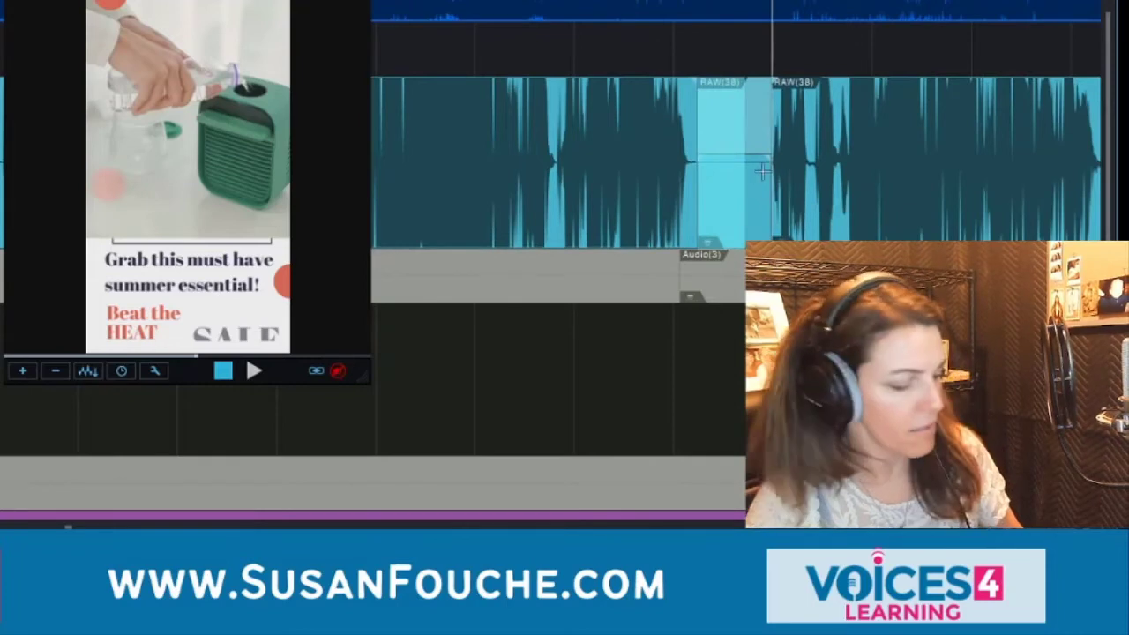
{"action": "key", "text": "ctrl+v"}
- Play the adjusted voice-over against the video from the pasted room tone through to the end of the ad
{"action": "scroll", "coordinate": [814, 159], "scroll_direction": "down", "scroll_amount": 3}
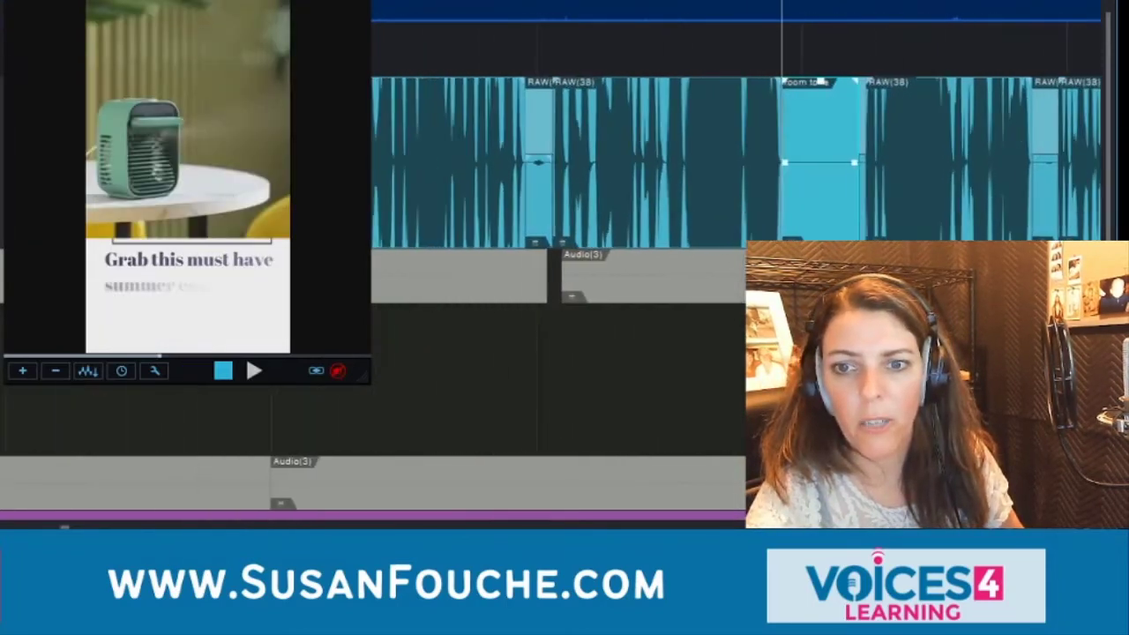
{"action": "key", "text": "space"}
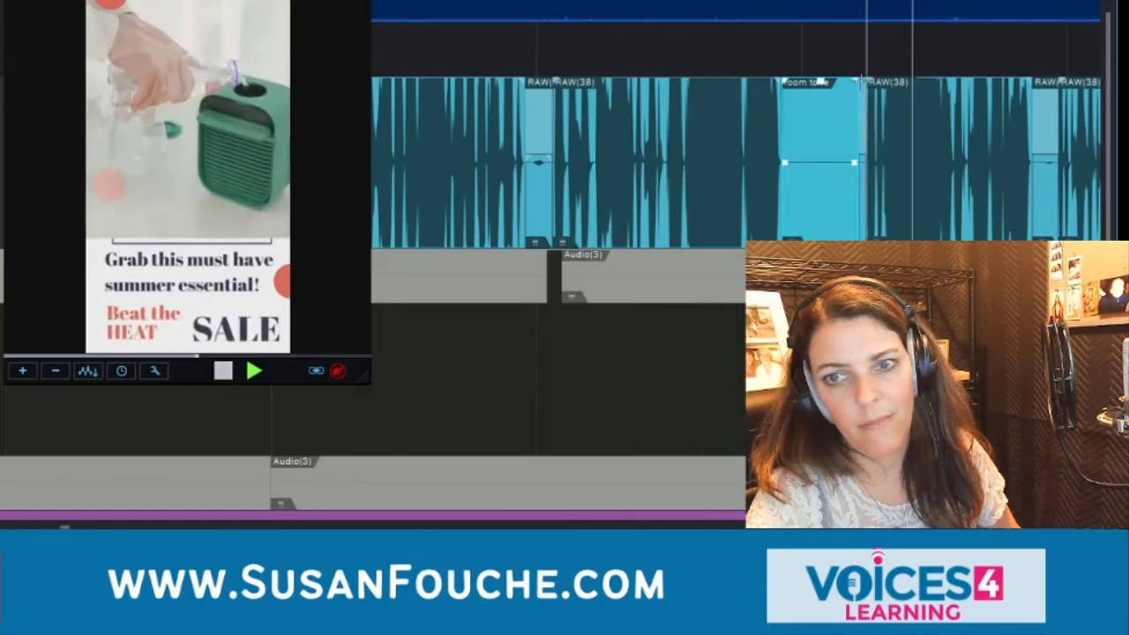
{"action": "scroll", "coordinate": [907, 162], "scroll_direction": "down", "scroll_amount": 2}
{"action": "scroll", "coordinate": [906, 162], "scroll_direction": "up", "scroll_amount": 2}
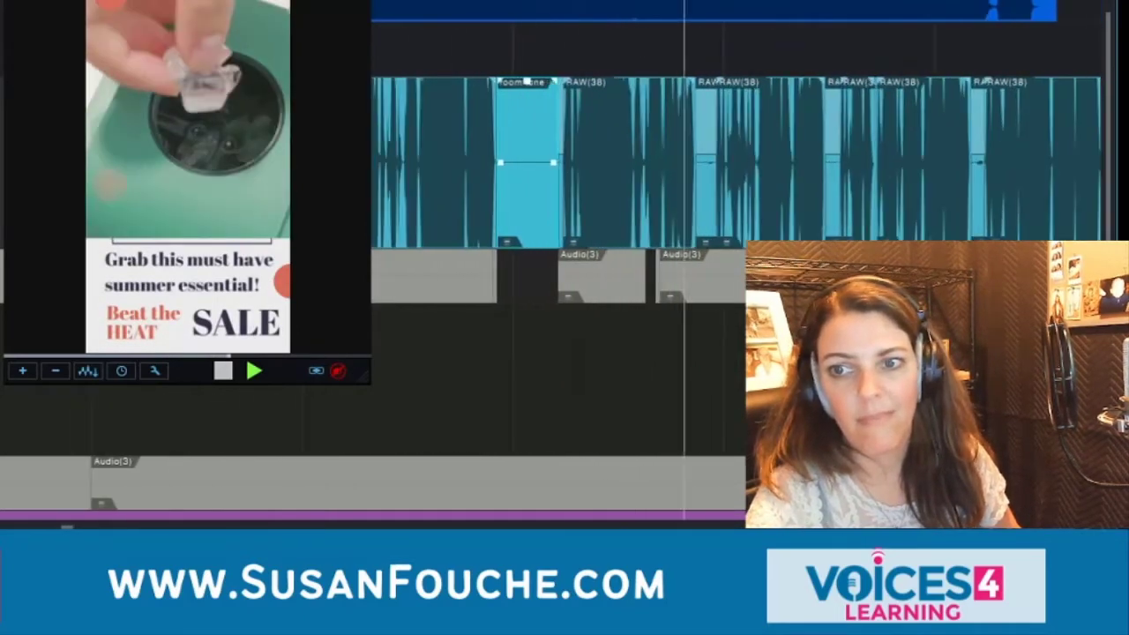
{"action": "scroll", "coordinate": [907, 162], "scroll_direction": "up", "scroll_amount": 1}
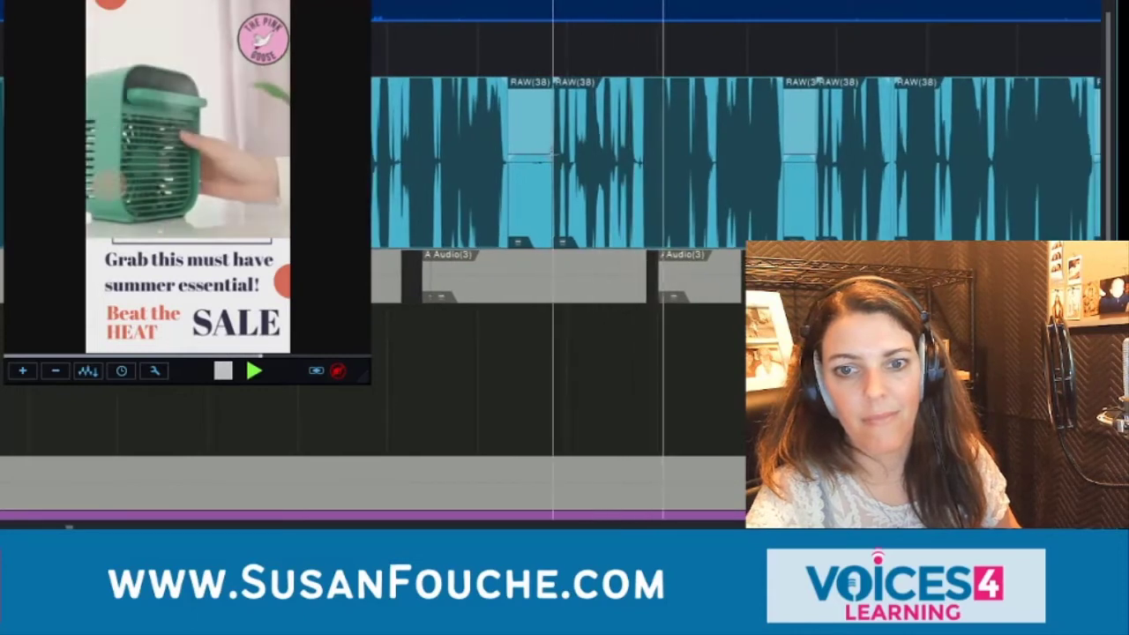
{"action": "scroll", "coordinate": [907, 161], "scroll_direction": "down", "scroll_amount": 1}
{"action": "scroll", "coordinate": [907, 162], "scroll_direction": "down", "scroll_amount": 1}
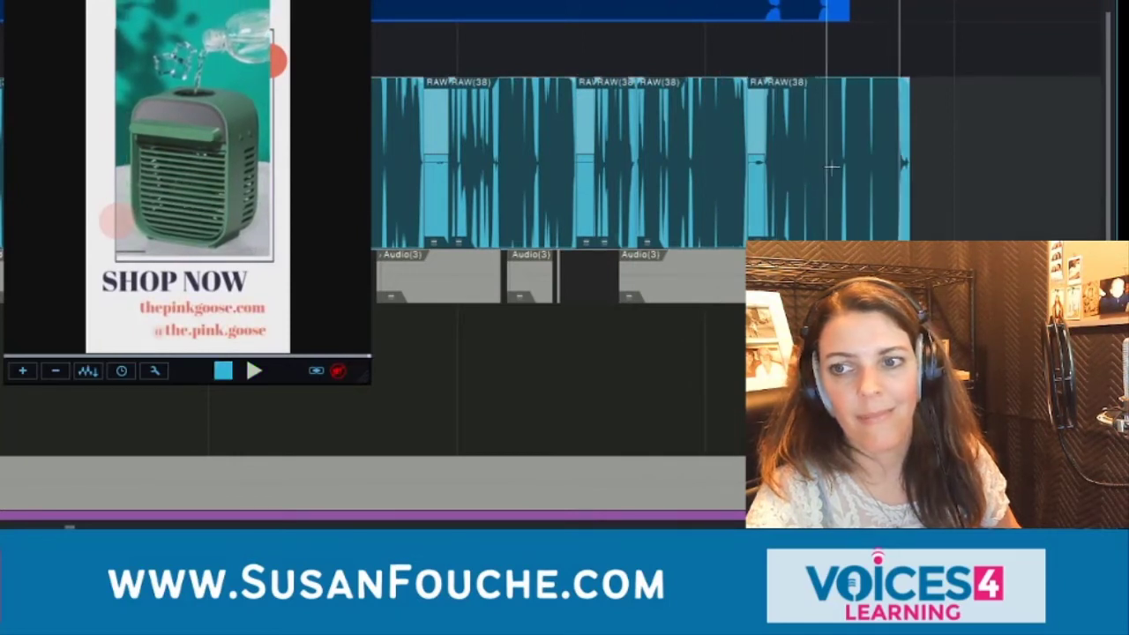
{"action": "scroll", "coordinate": [838, 165], "scroll_direction": "up", "scroll_amount": 1}
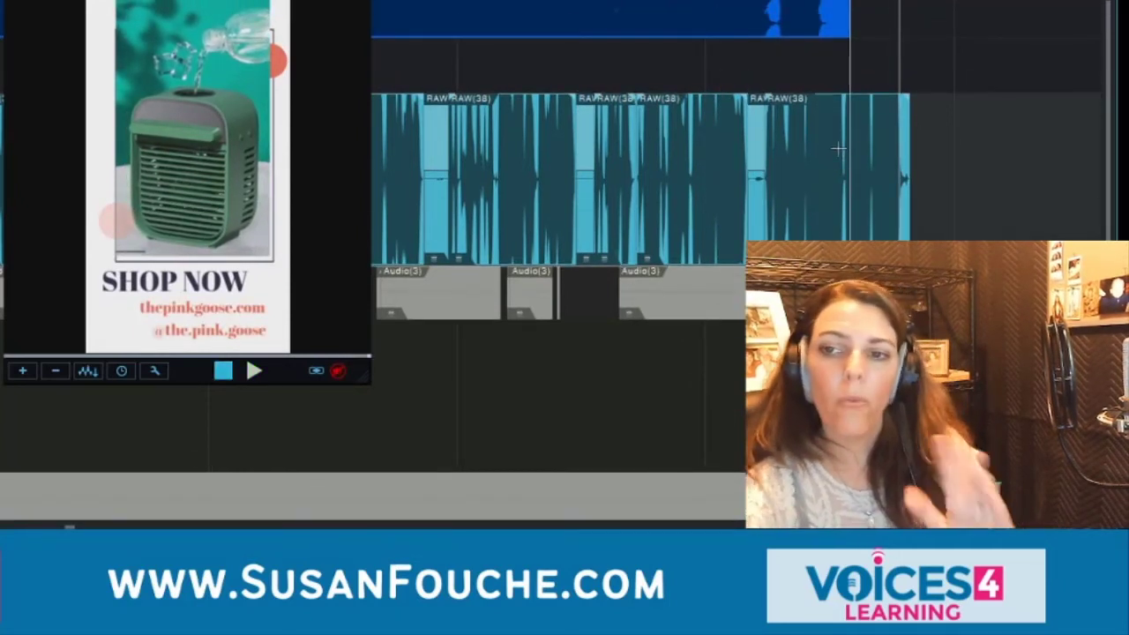